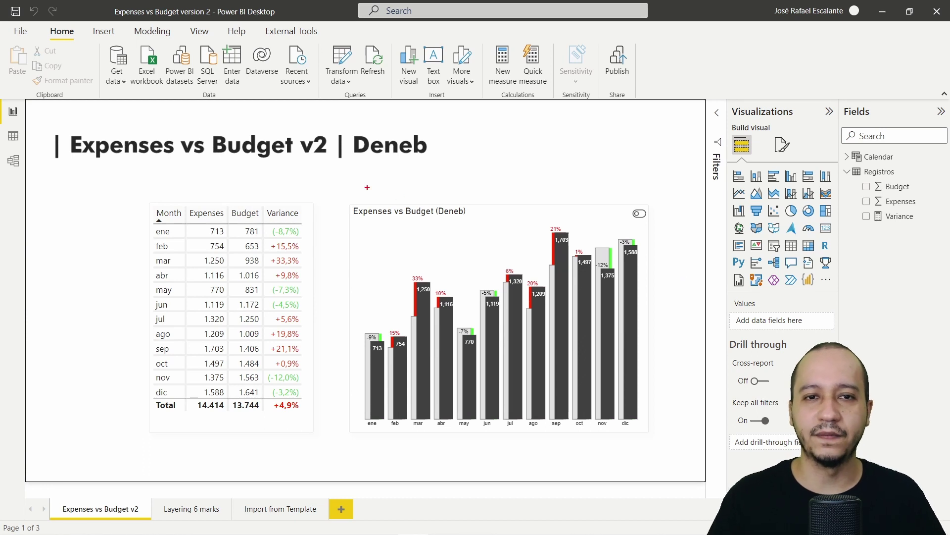
drag(340, 188, 663, 445)
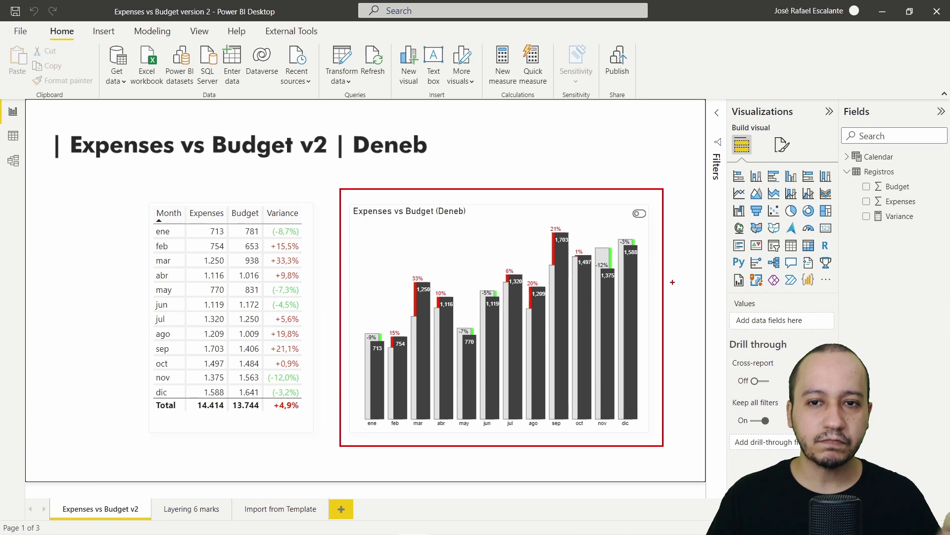
key(Escape)
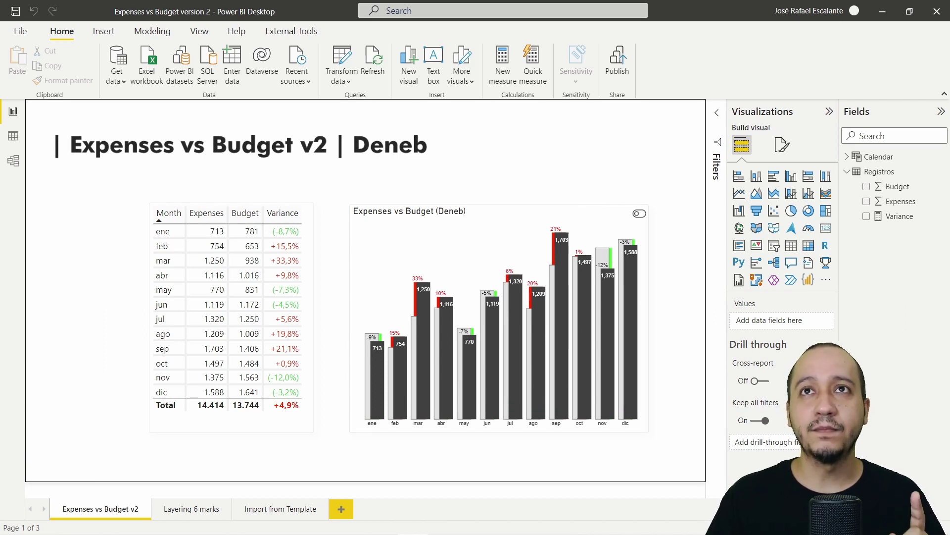
Step: Show the Import from Template report page, and switch to Chrome to open the article Deneb #22: Gastos vs Presupuesto
click(271, 509)
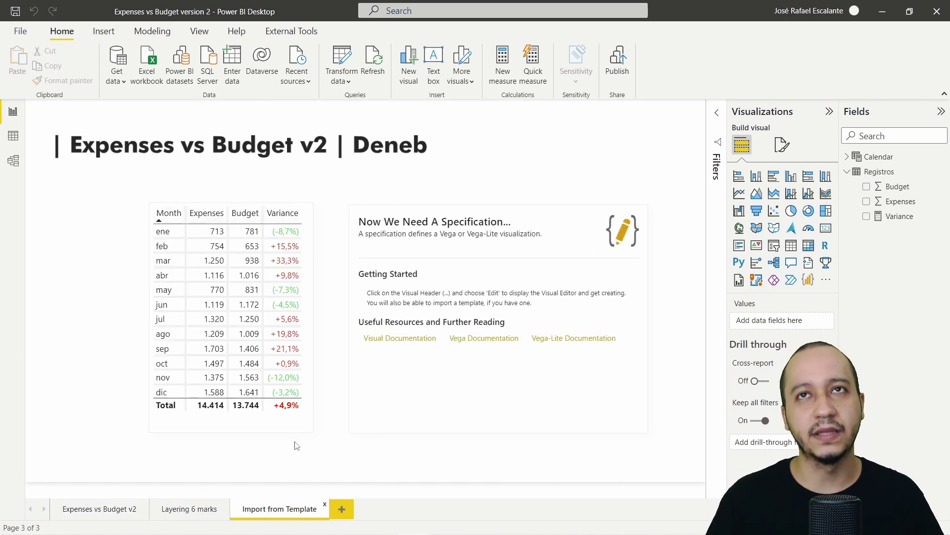
key(alt+Tab)
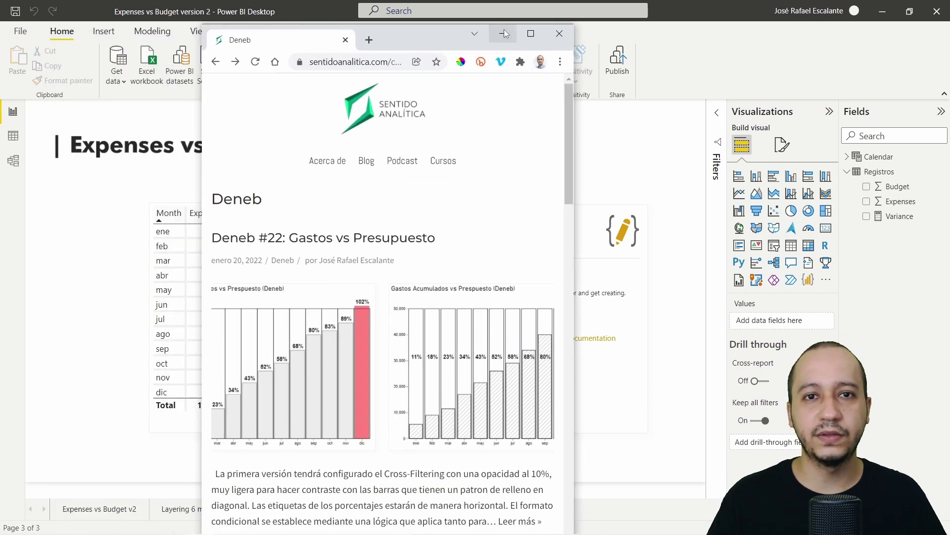
key(super+Up)
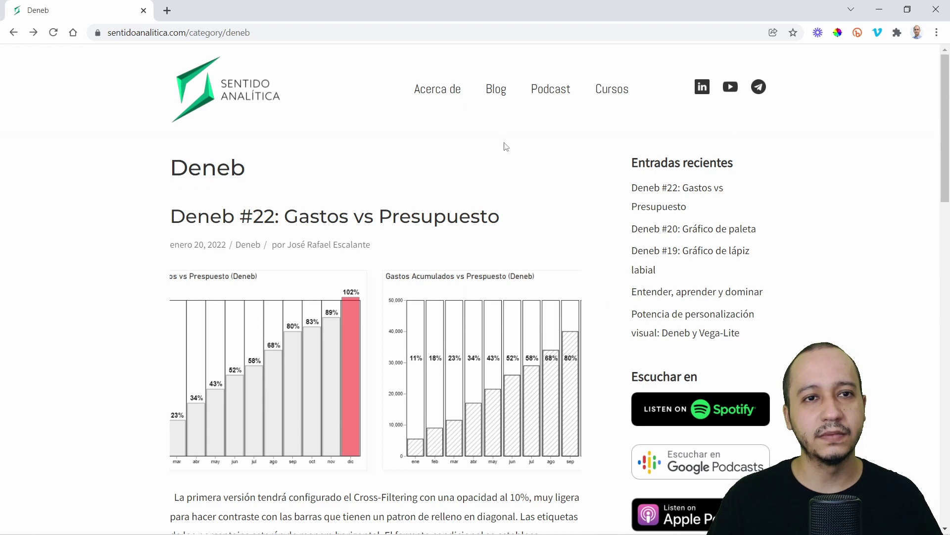
scroll(566, 206, down, 5)
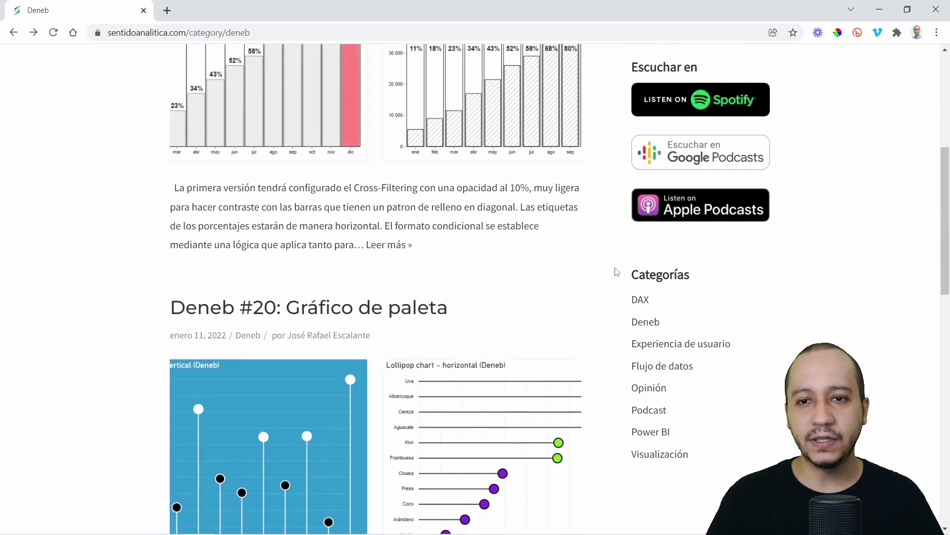
click(645, 323)
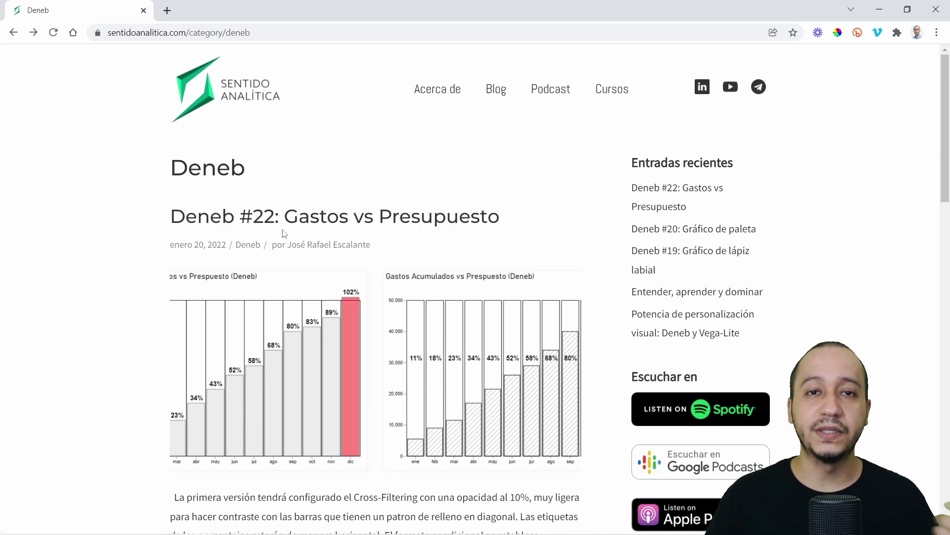
click(331, 226)
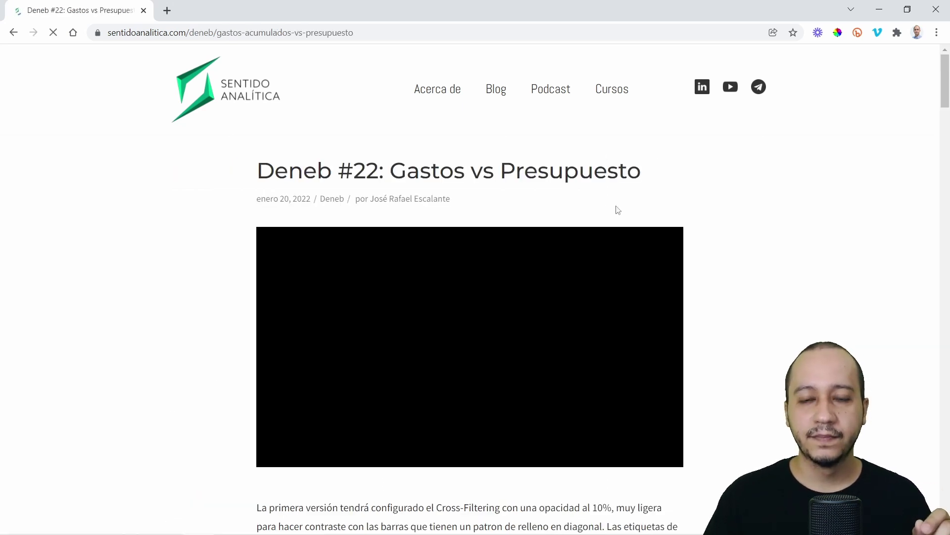
Step: Copy the JSON template code listed under Versión 1 in the article
scroll(734, 221, down, 9)
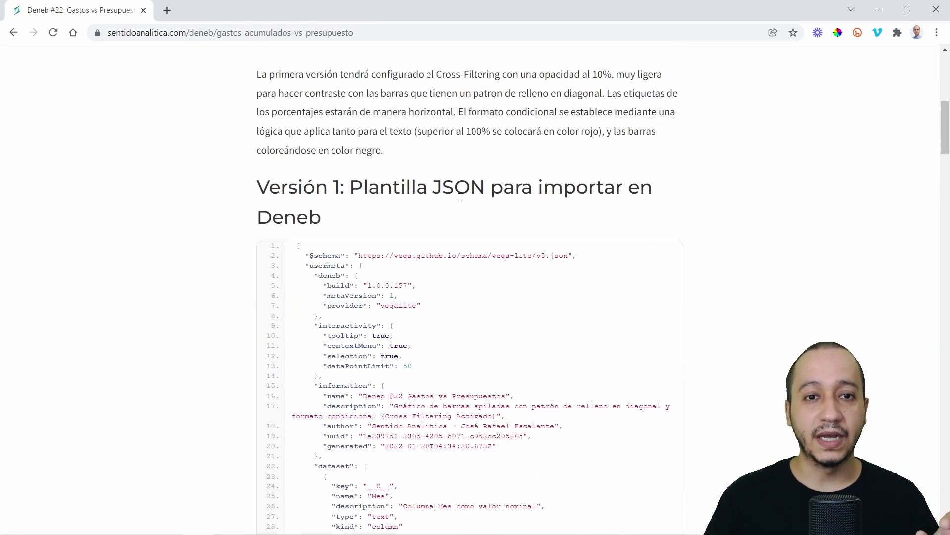
mouse_move(596, 270)
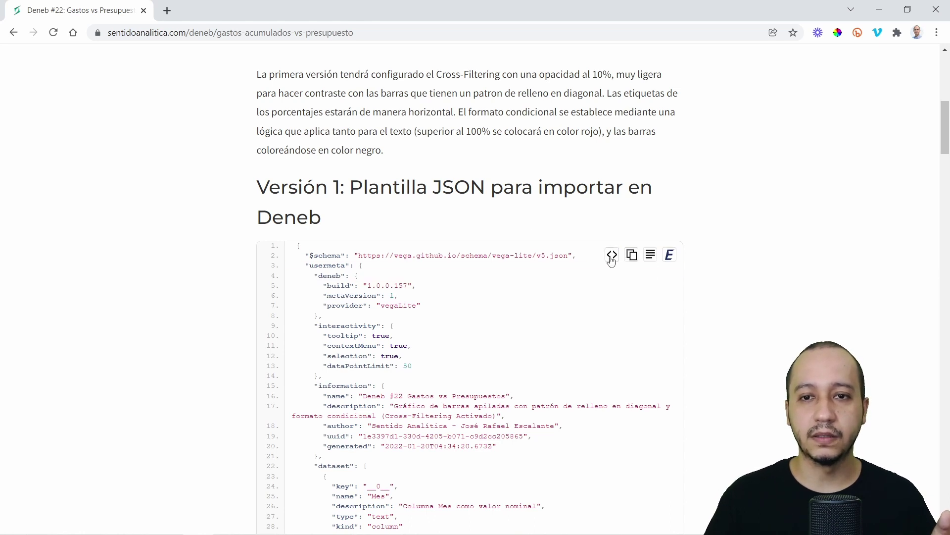
click(612, 259)
click(612, 259)
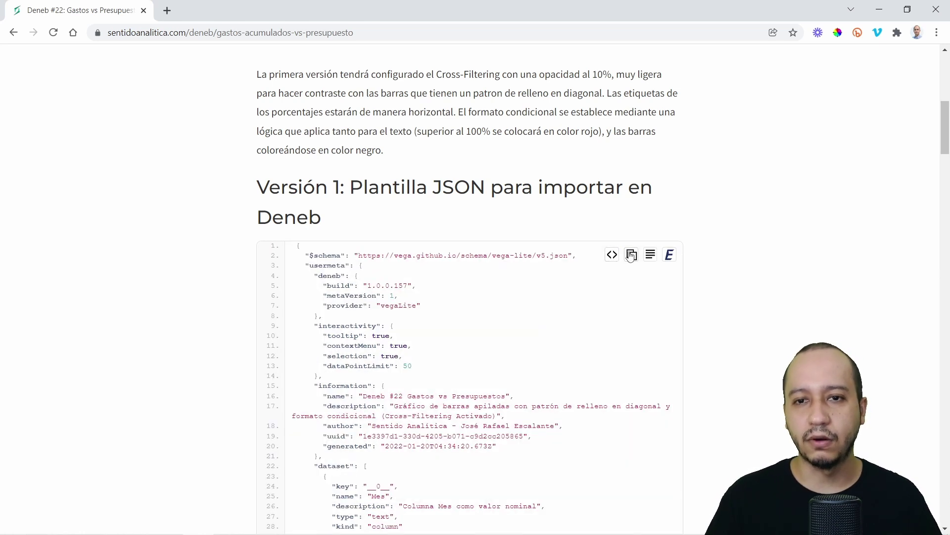
click(633, 257)
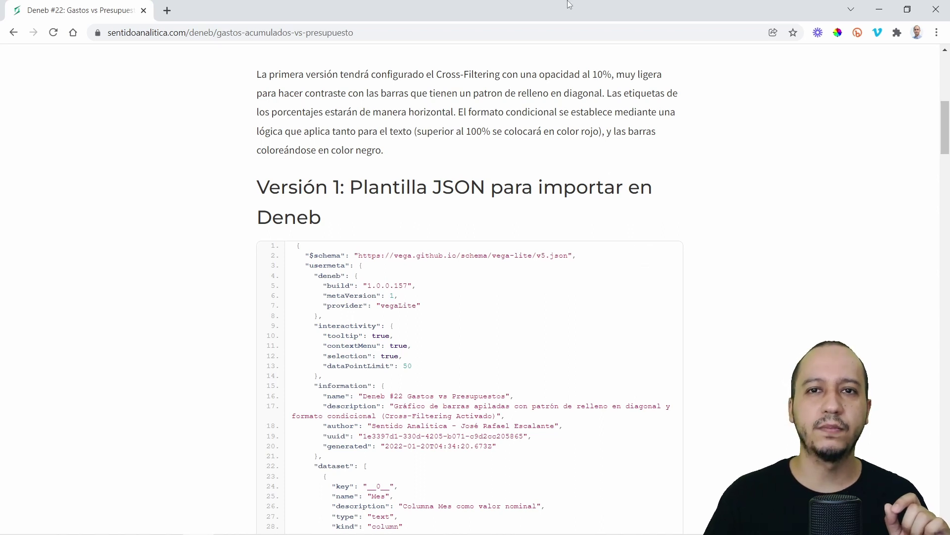
Step: Switch back to Power BI Desktop and replace the Deneb visual's values with Month, Budget, Expenses and Variance
key(alt+Tab)
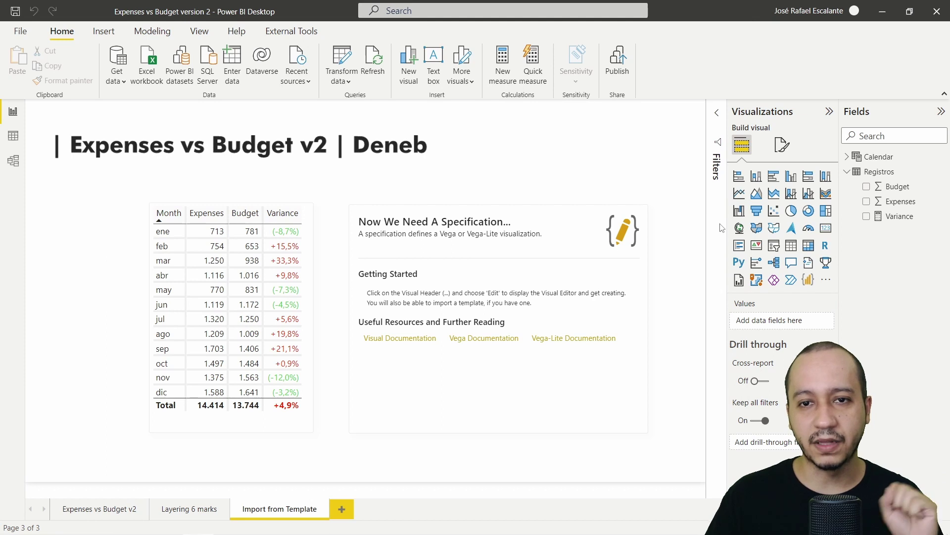
click(594, 223)
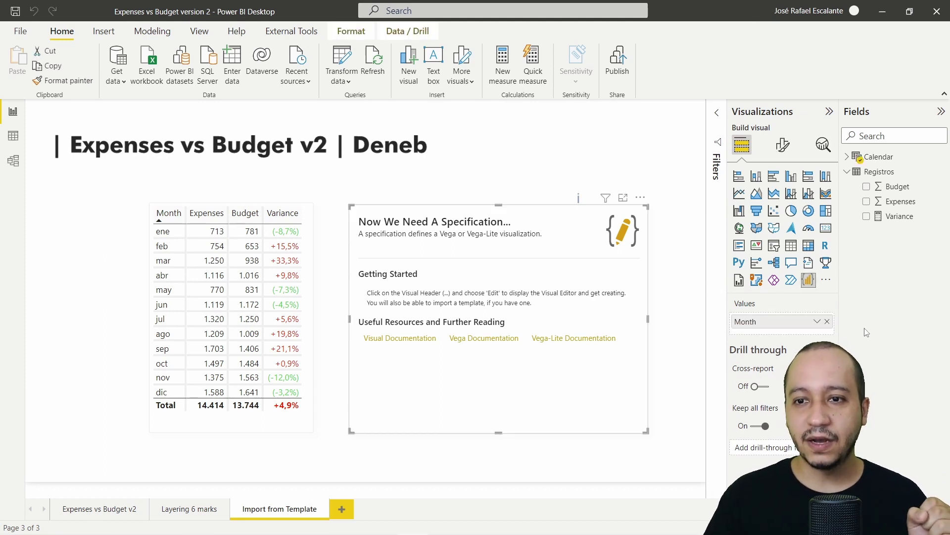
click(828, 322)
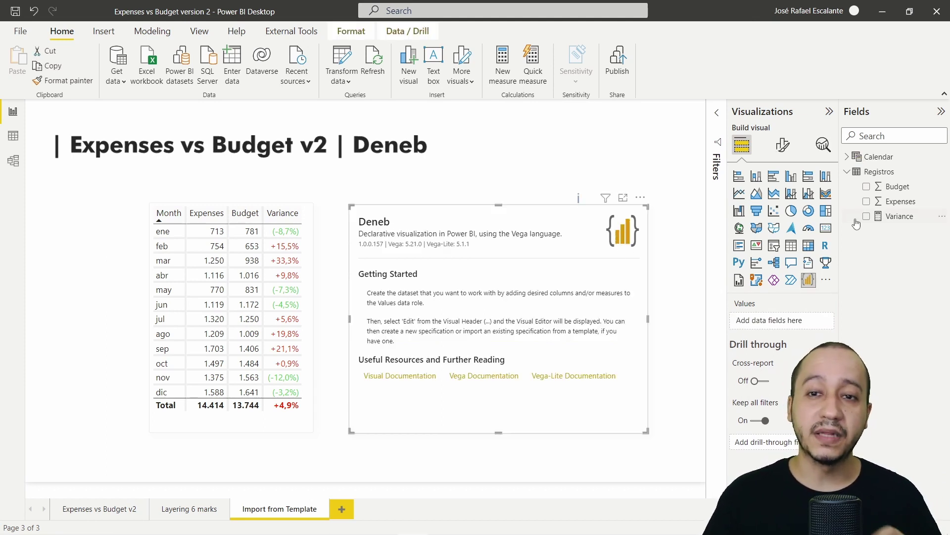
click(848, 157)
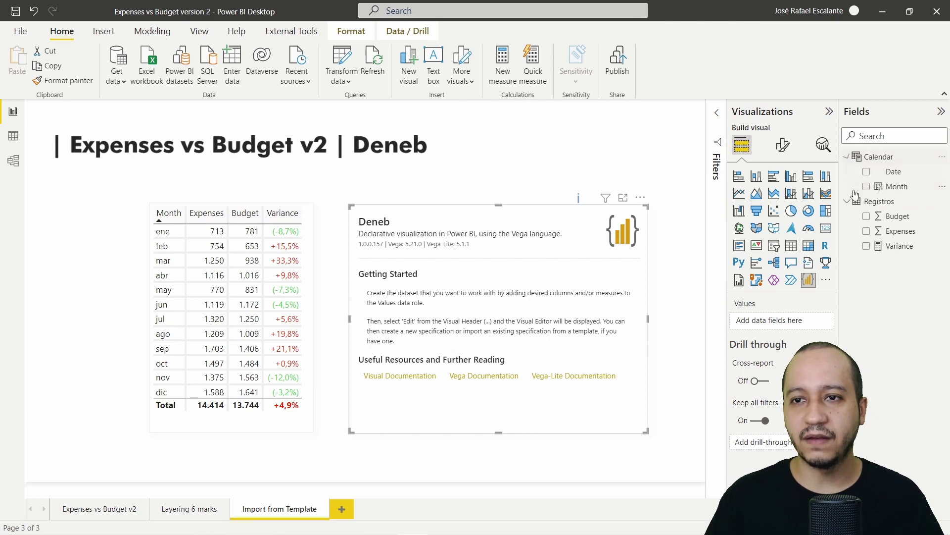
click(866, 187)
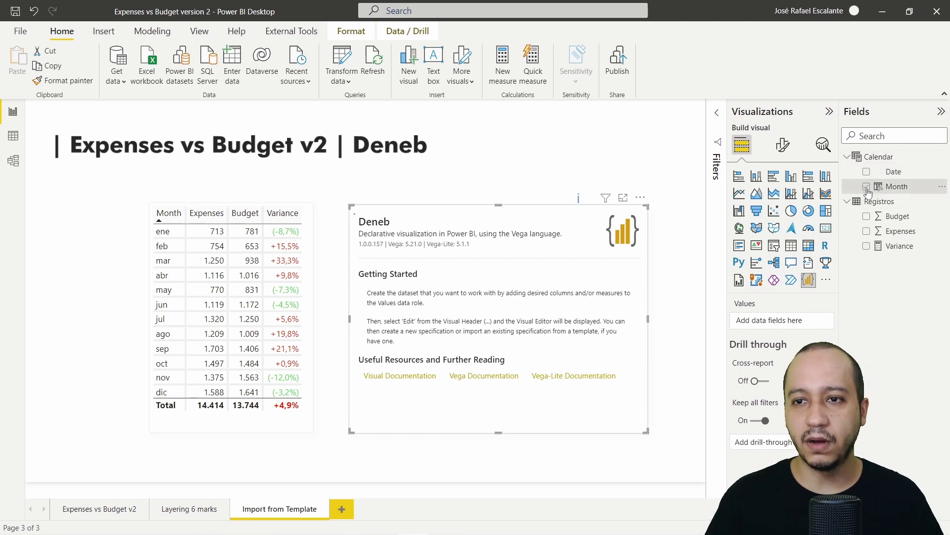
click(867, 232)
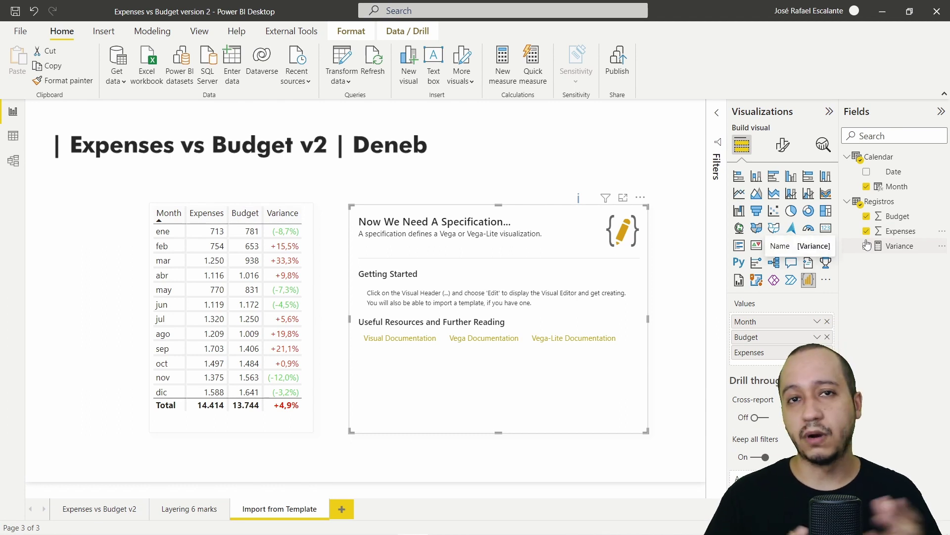
click(867, 246)
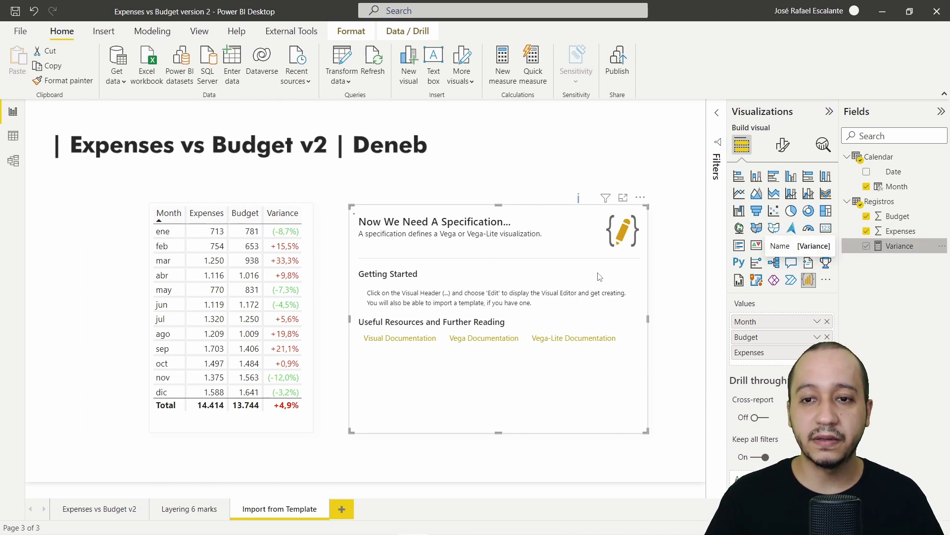
Step: Edit the Deneb visual and import the JSON template file Sentido Analitica - Expenses vs Budget as its new specification
click(641, 197)
click(676, 214)
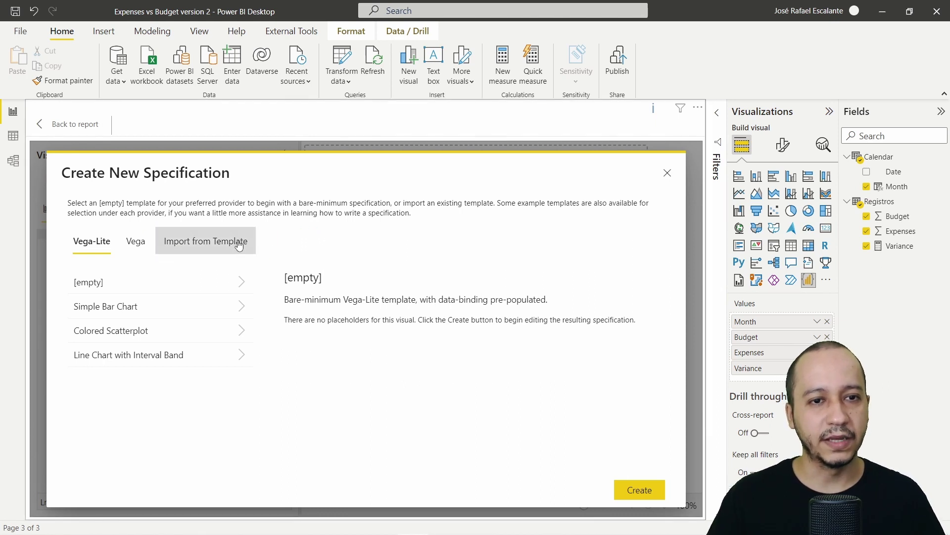
click(206, 241)
click(127, 289)
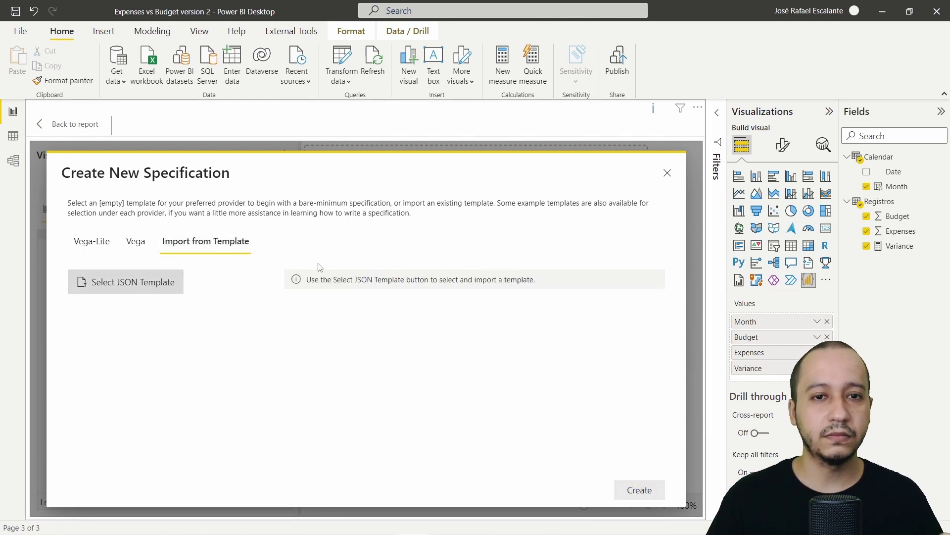
click(382, 191)
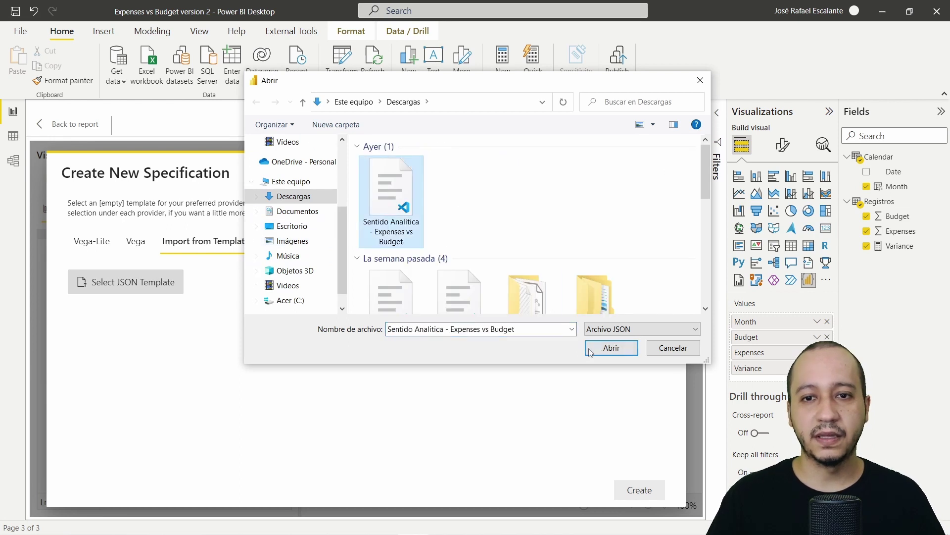
click(602, 349)
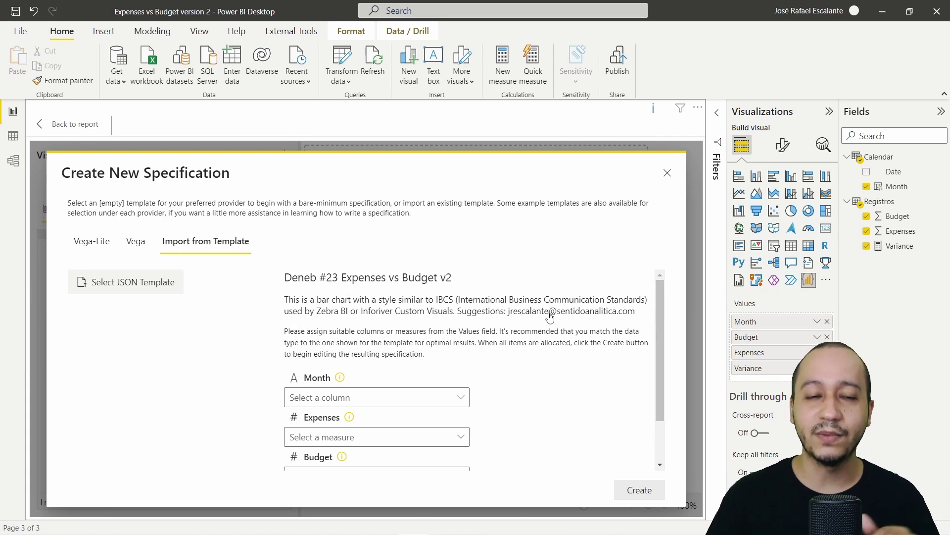
Step: Assign Month, Expenses, Budget and Variance to the template placeholders of the same names and create the specification
scroll(549, 317, down, 2)
click(339, 342)
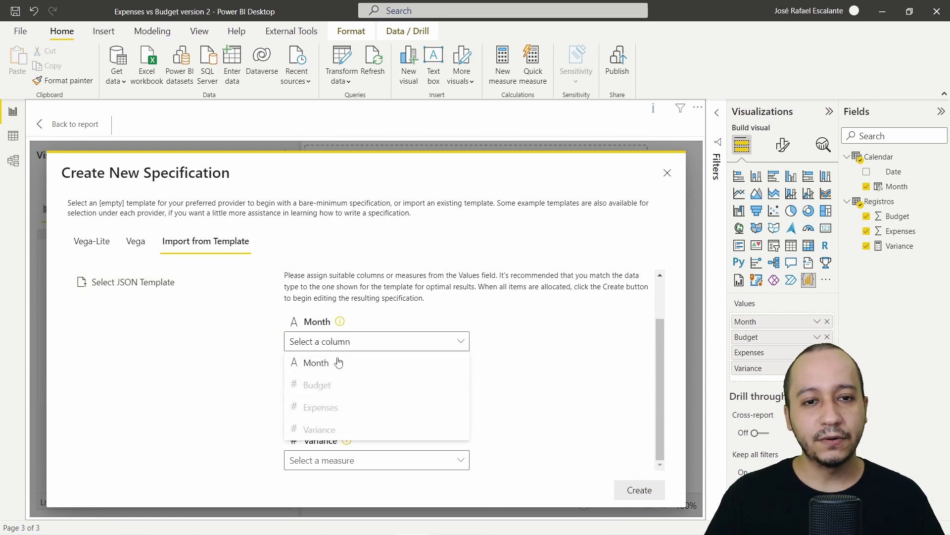
click(337, 364)
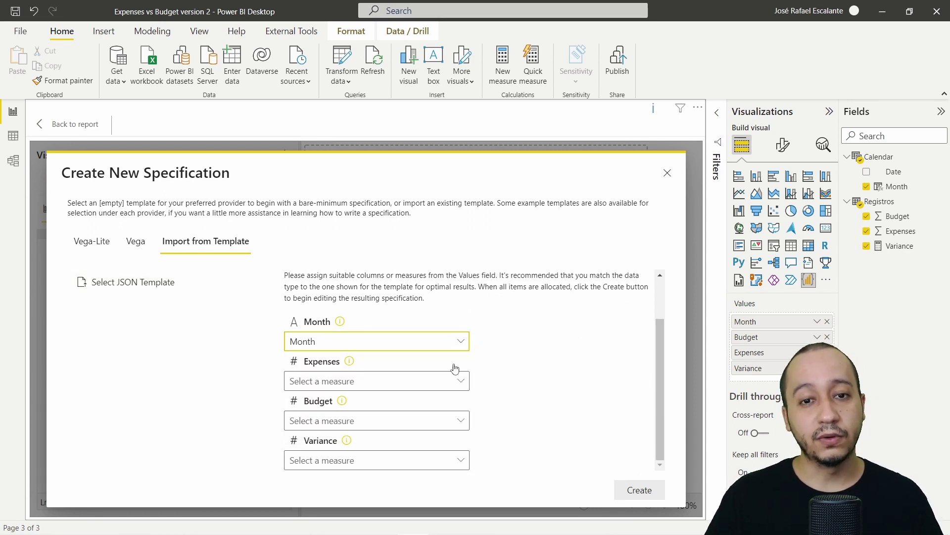
click(452, 380)
click(393, 444)
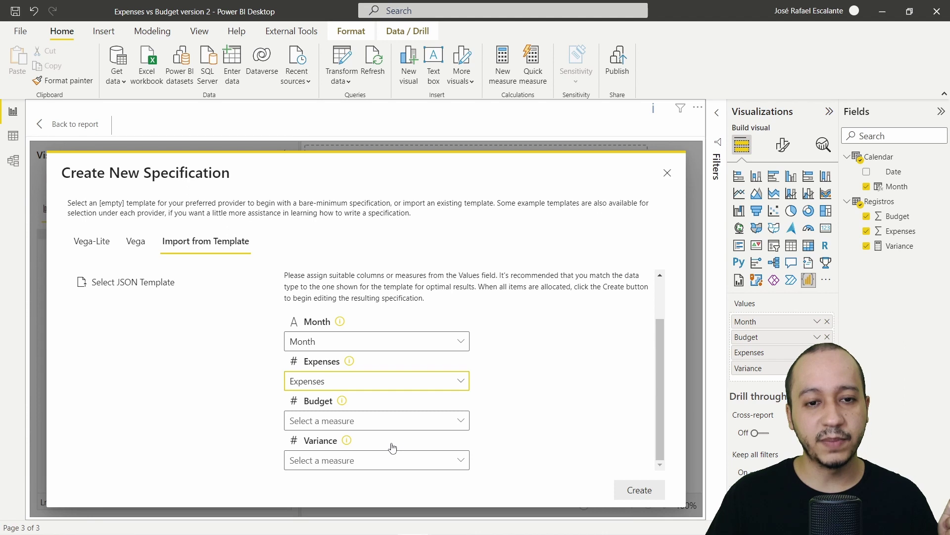
click(399, 421)
click(404, 360)
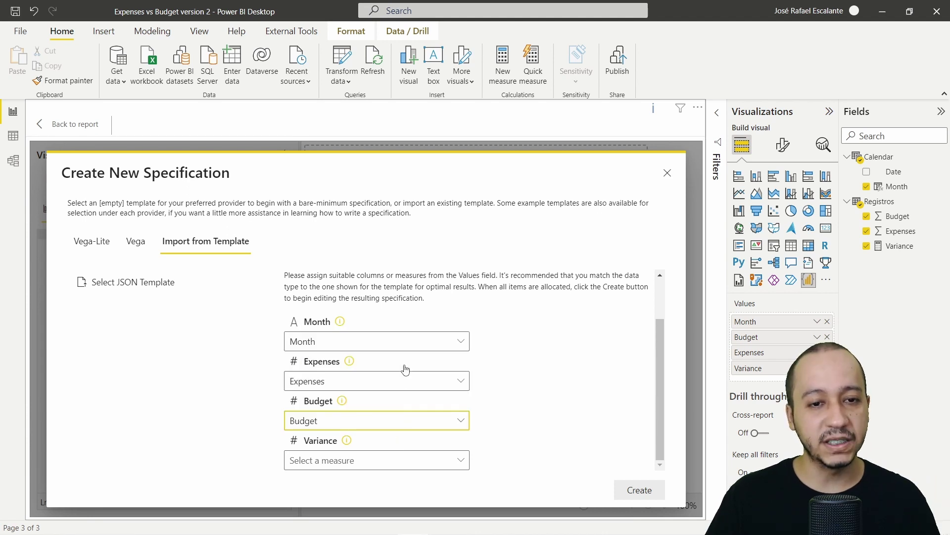
click(384, 460)
click(400, 443)
click(625, 489)
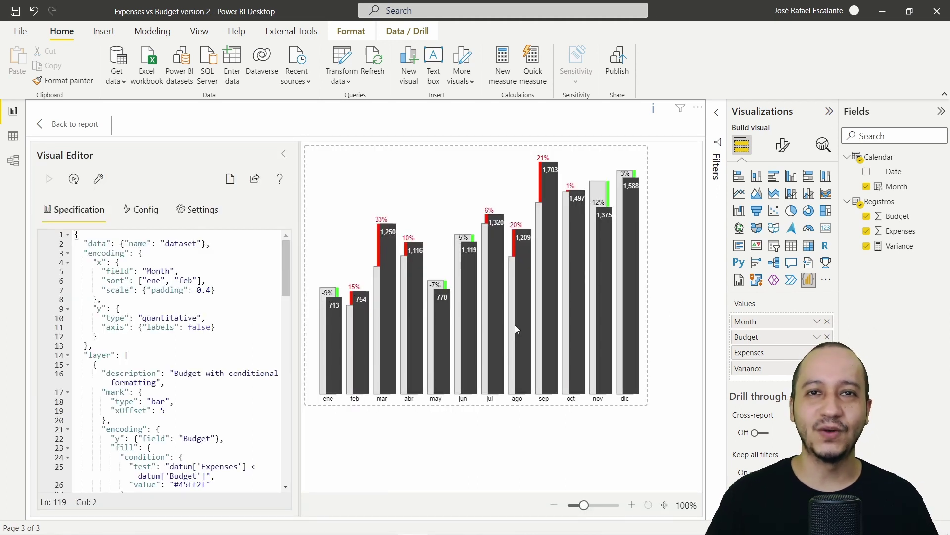
Step: Examine the chart's Vega-Lite specification code from start to end and its config, and return to the report
click(225, 392)
scroll(227, 398, down, 15)
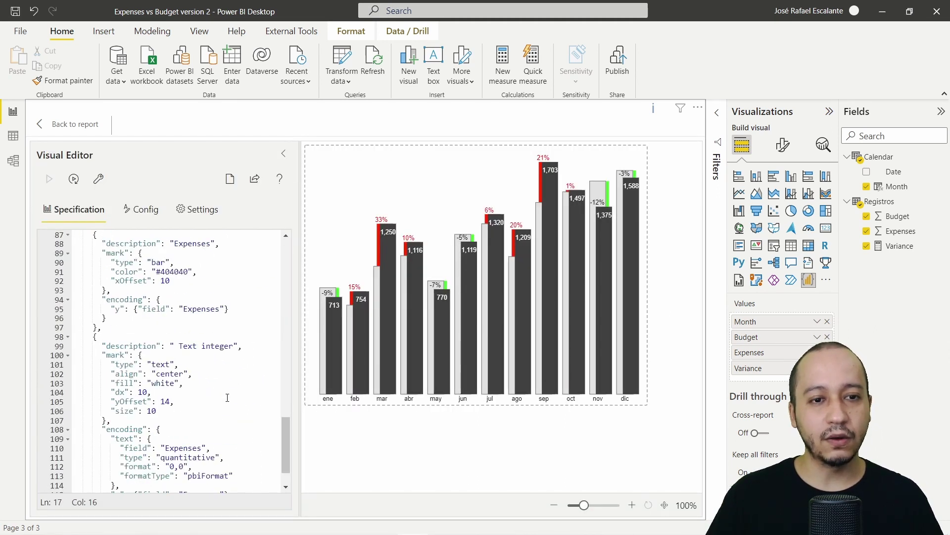
scroll(227, 397, down, 1)
key(ctrl+a)
scroll(143, 395, up, 1)
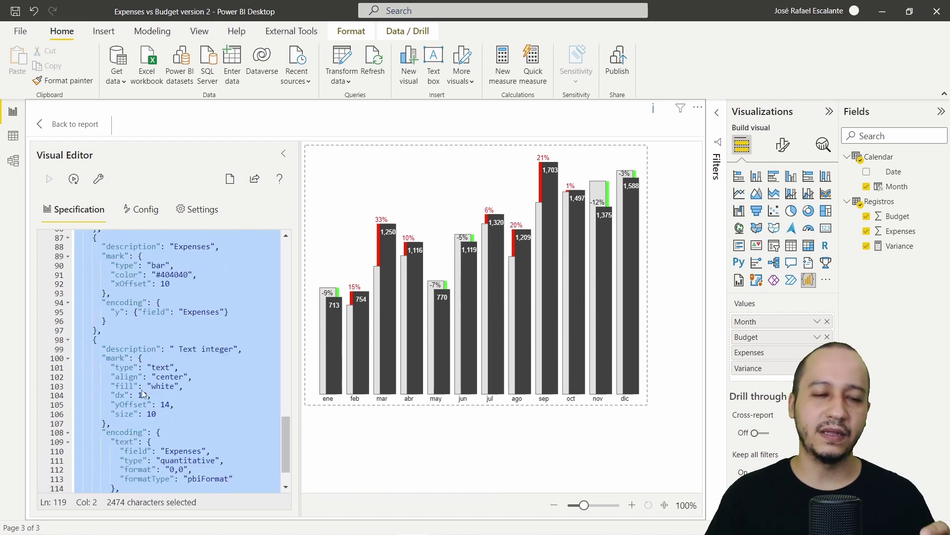
scroll(143, 395, up, 10)
scroll(184, 347, up, 6)
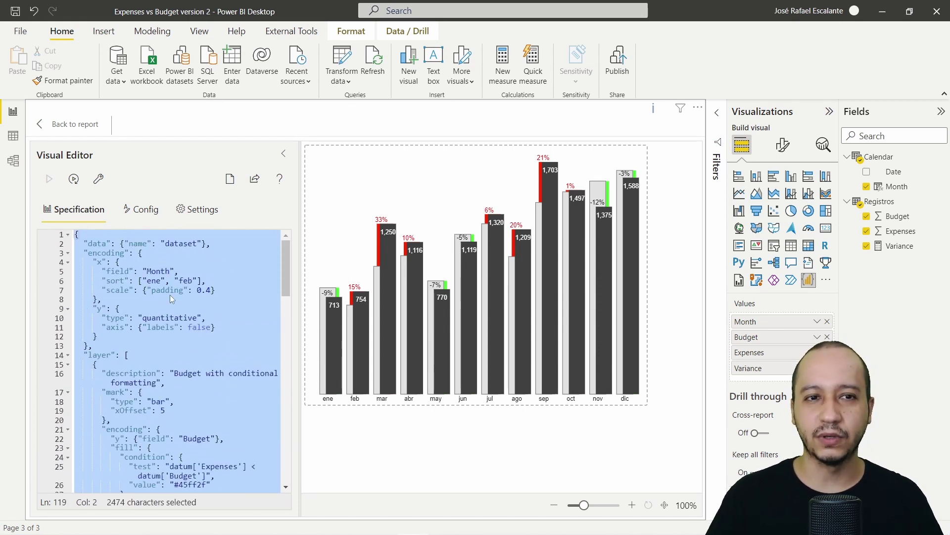
click(141, 209)
click(83, 123)
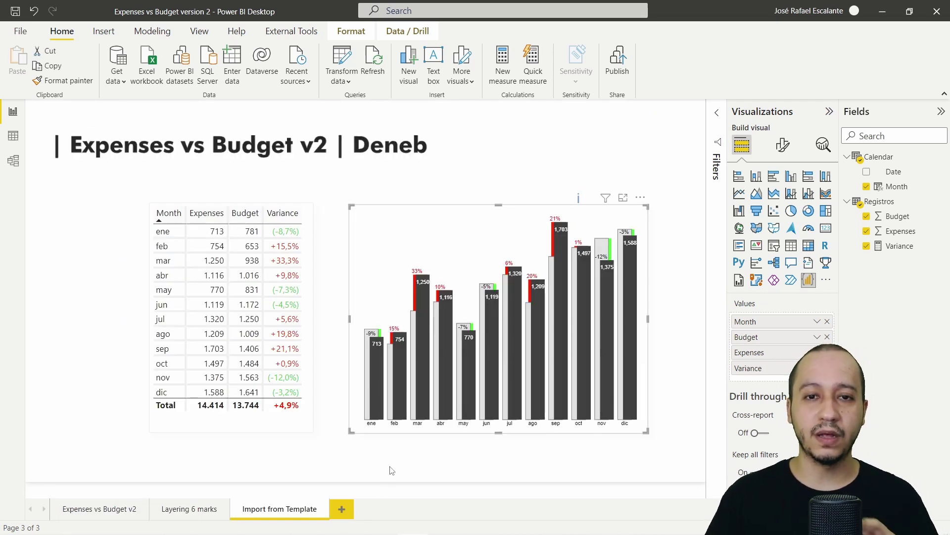
Step: Deselect the imported chart and show the cross-filtering and opacity version of the chart on the Expenses vs Budget v2 page
click(391, 470)
click(547, 339)
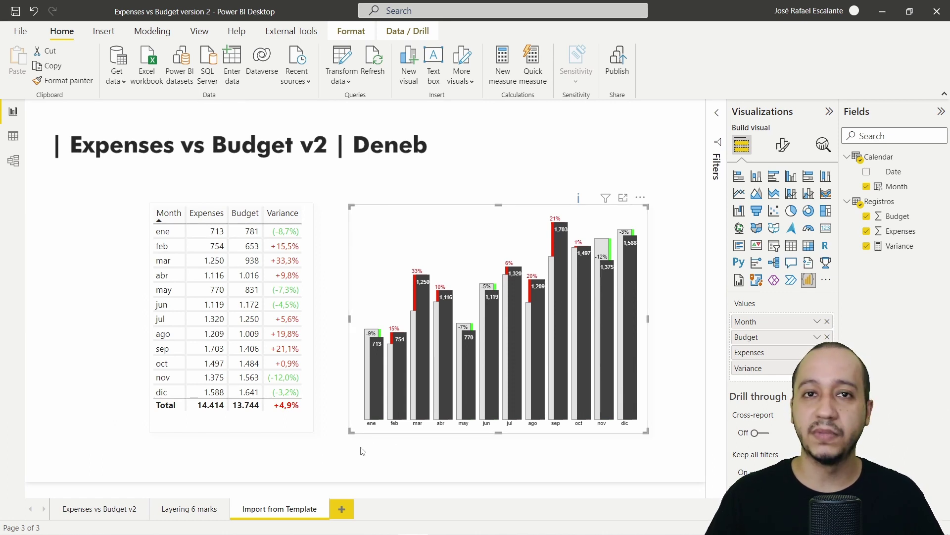
click(350, 460)
click(130, 509)
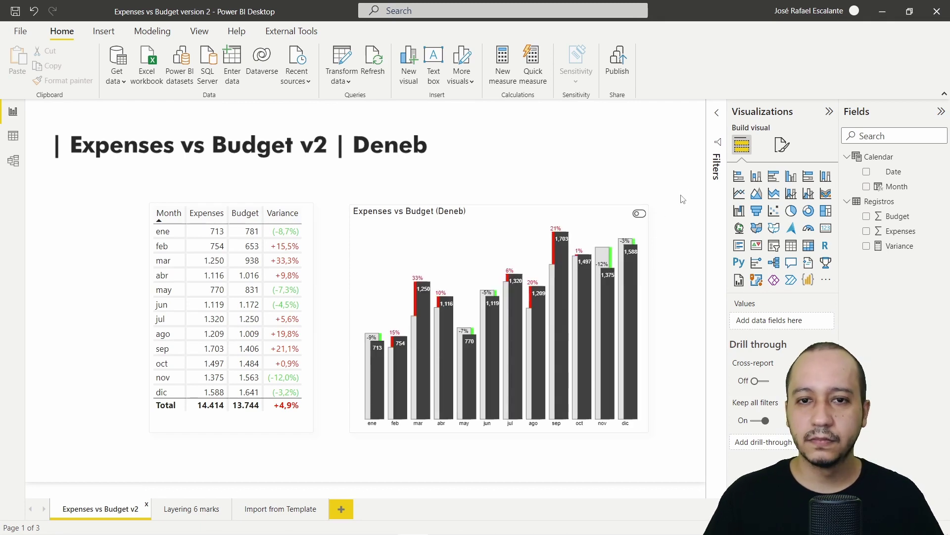
click(639, 213)
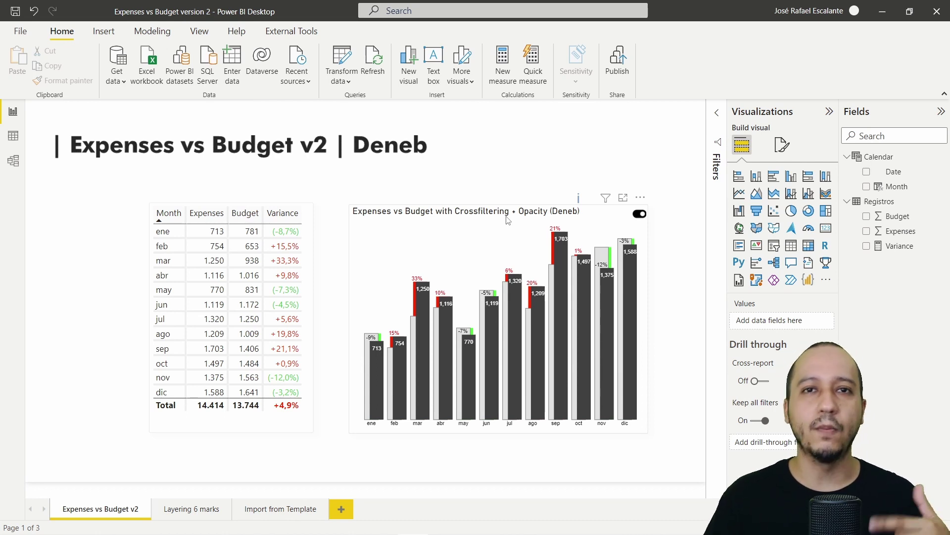
Step: Cross-filter the table by the sep, oct, nov and dic bars of the Deneb chart, and clear the selection
click(553, 325)
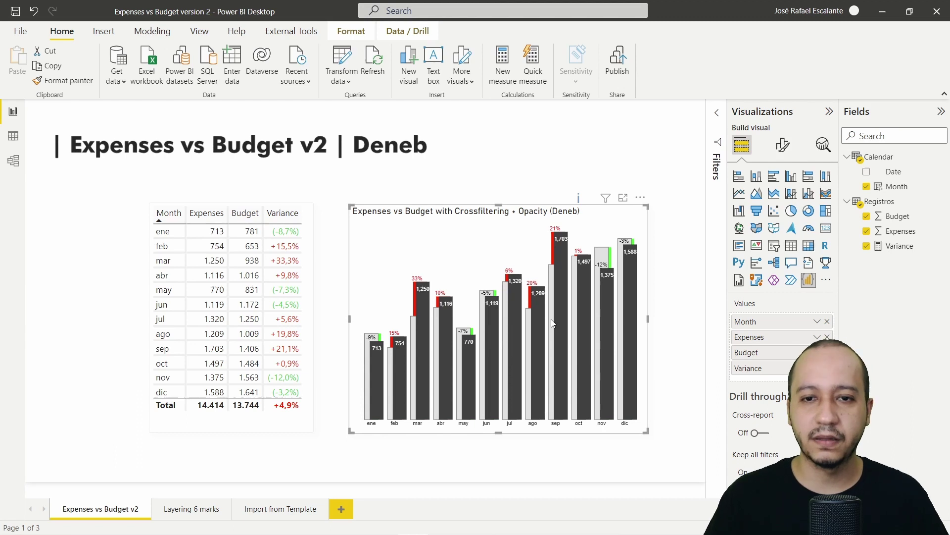
click(559, 322)
ctrl+click(587, 301)
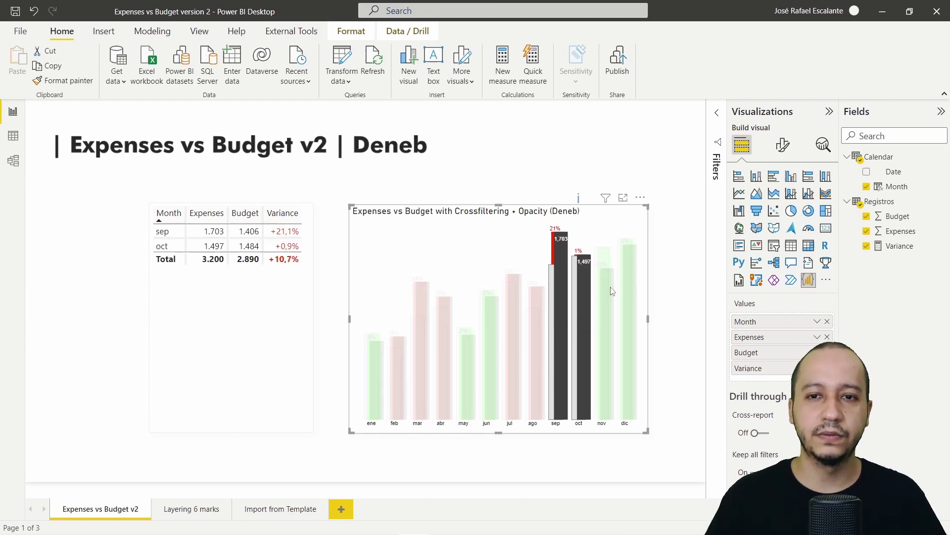
ctrl+click(605, 287)
ctrl+click(626, 271)
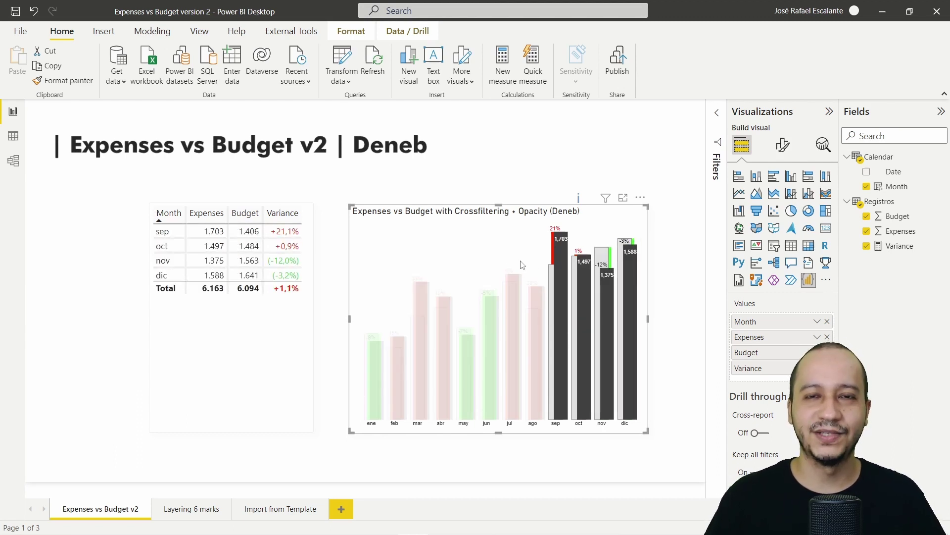
click(491, 256)
click(203, 438)
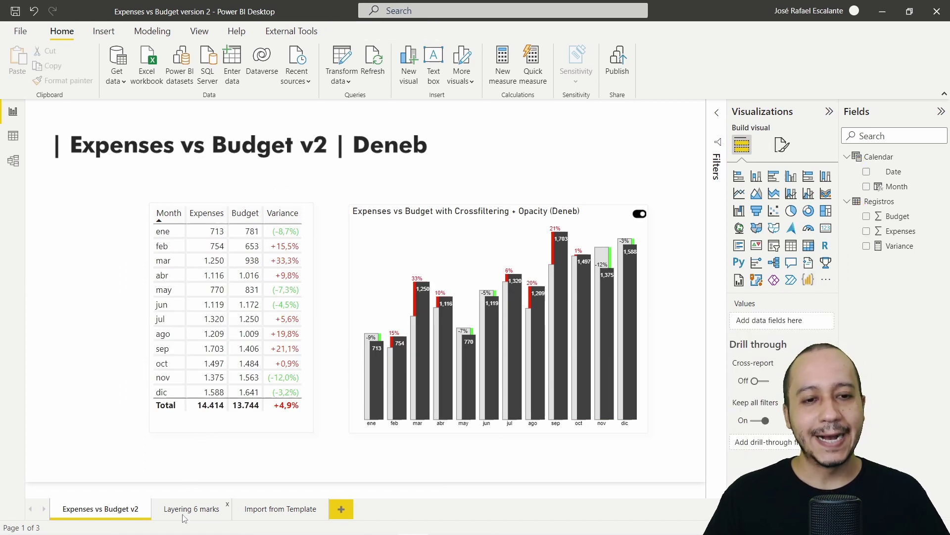
Step: View the Layering 6 marks page, return to Expenses vs Budget v2 and show the chart version without cross-filtering
key(ctrl+Page_Down)
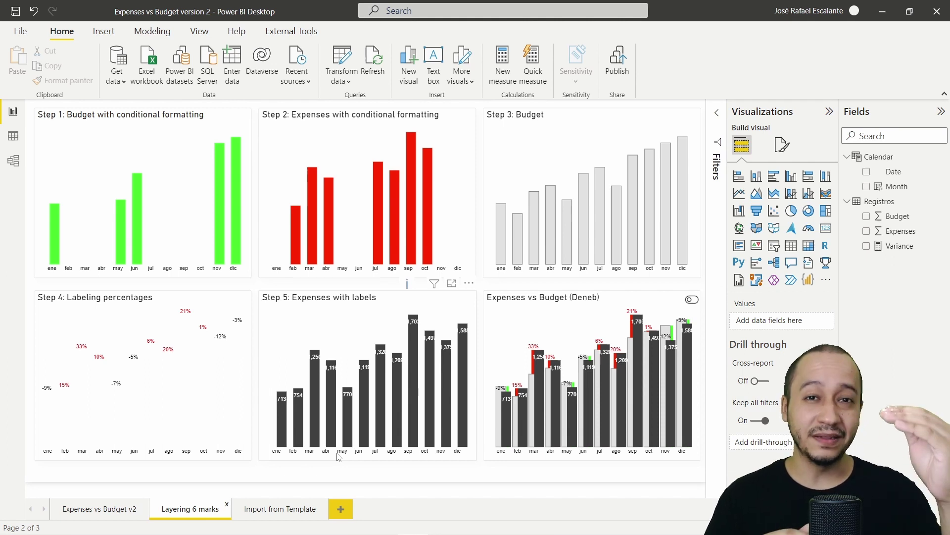
click(118, 513)
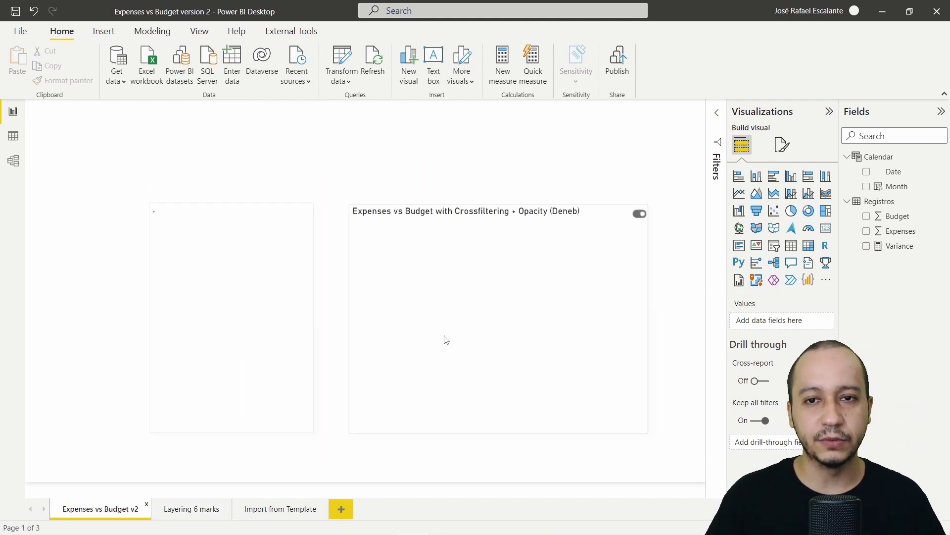
click(548, 216)
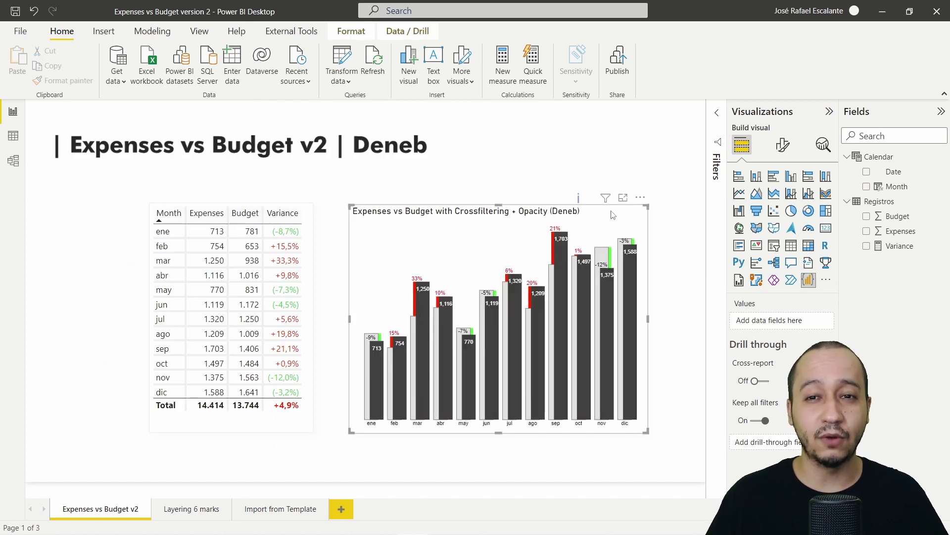
click(641, 198)
click(648, 228)
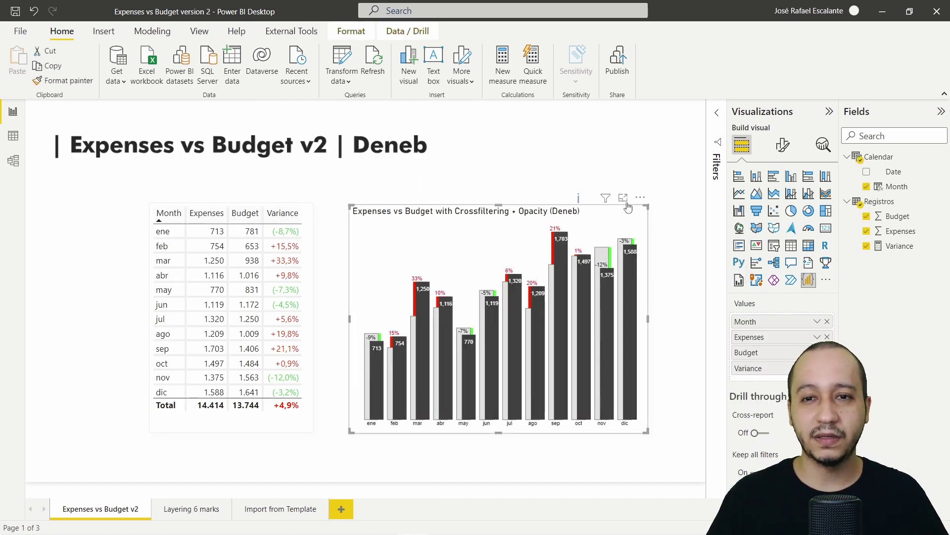
click(640, 214)
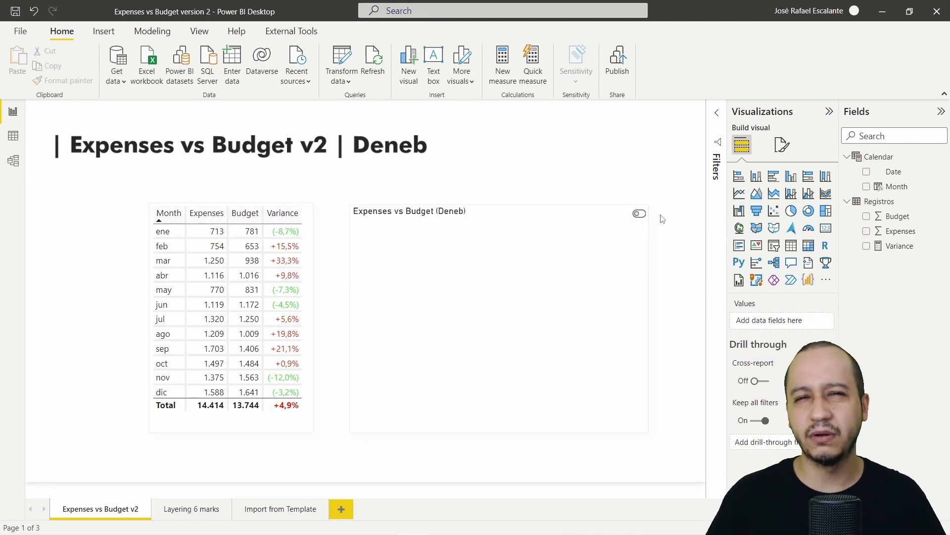
Step: Examine the Expenses vs Budget (Deneb) chart's specification from start to end, return to the report and deselect the chart
click(579, 218)
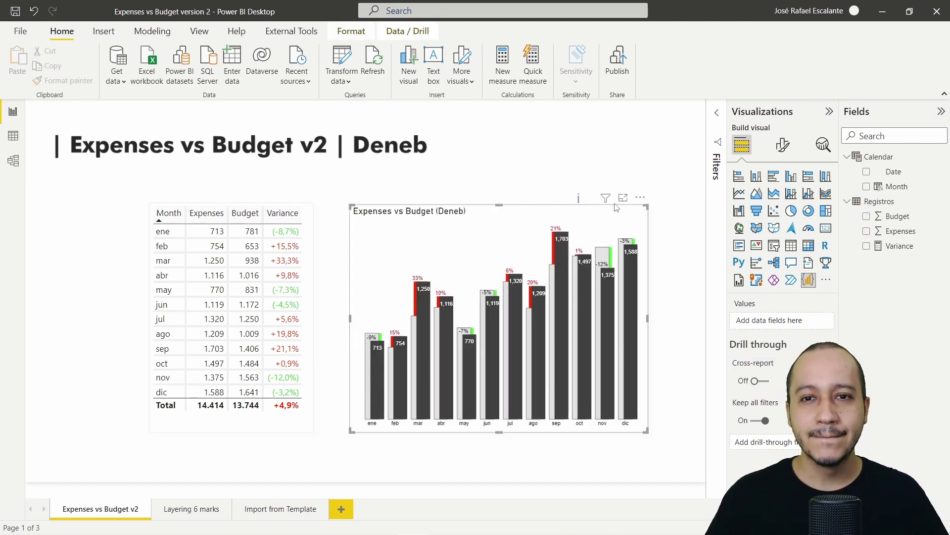
click(639, 199)
click(659, 214)
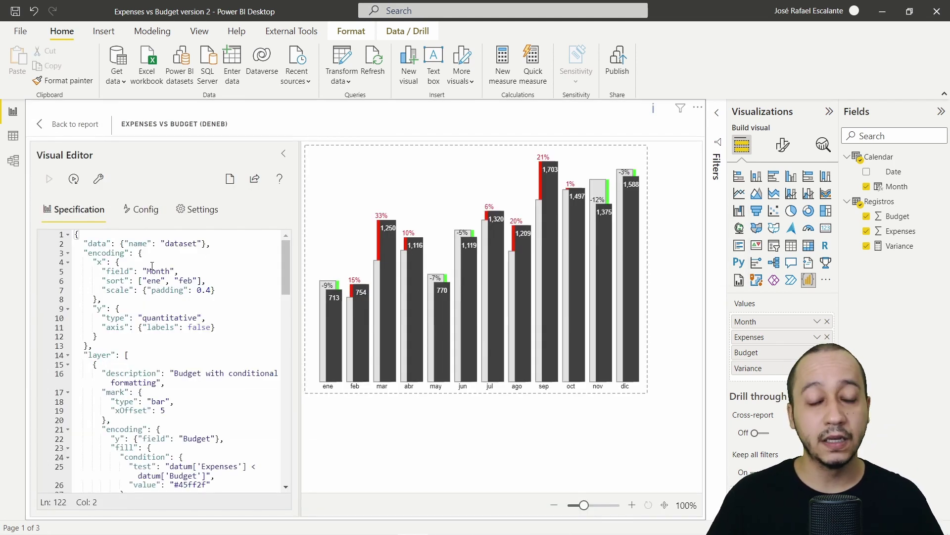
scroll(152, 265, down, 15)
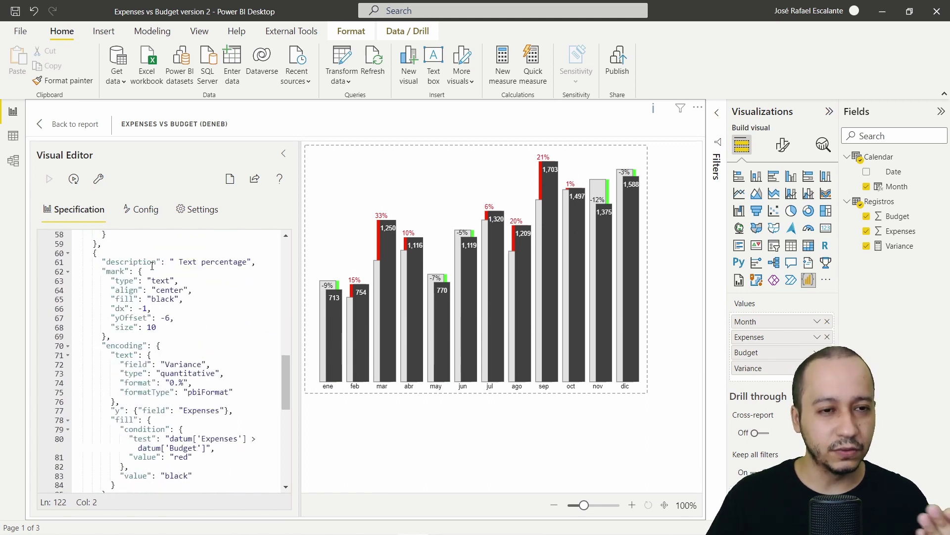
scroll(152, 265, down, 6)
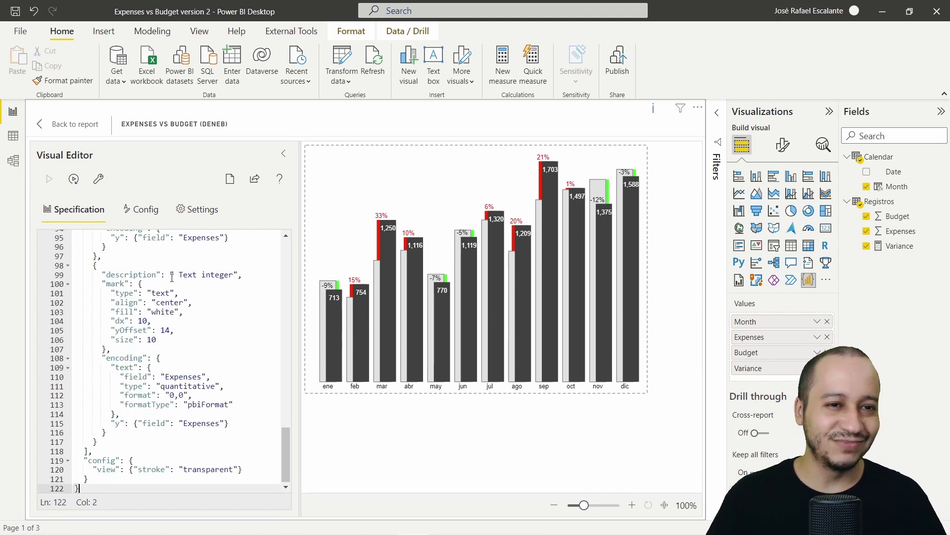
scroll(172, 277, up, 18)
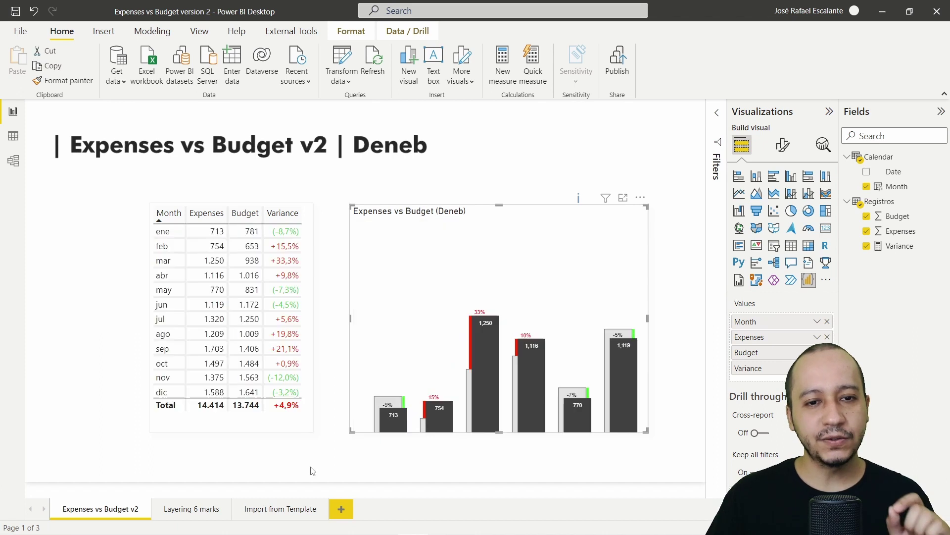
click(314, 473)
Step: Open the Step 1: Budget with conditional formatting visual on the Layering 6 marks page for editing in Deneb
click(197, 513)
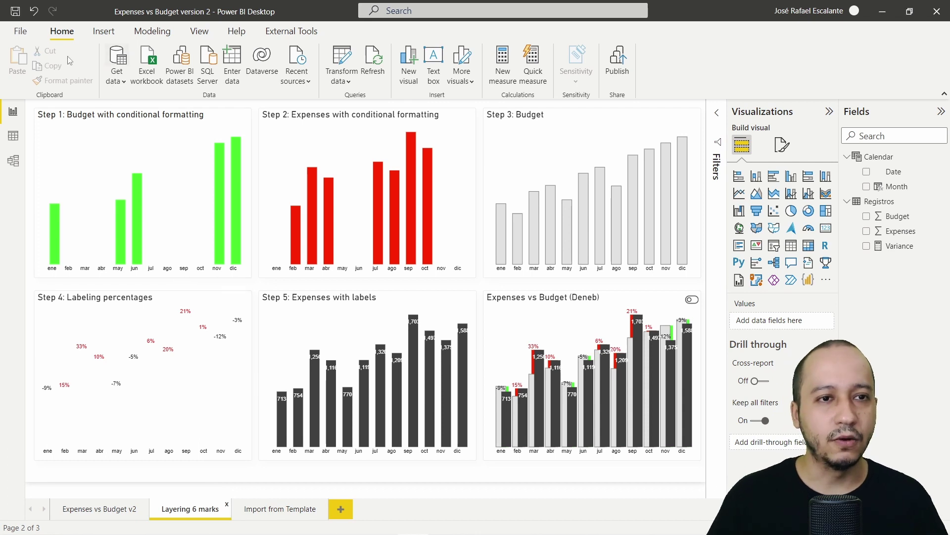
click(130, 117)
click(243, 286)
click(282, 315)
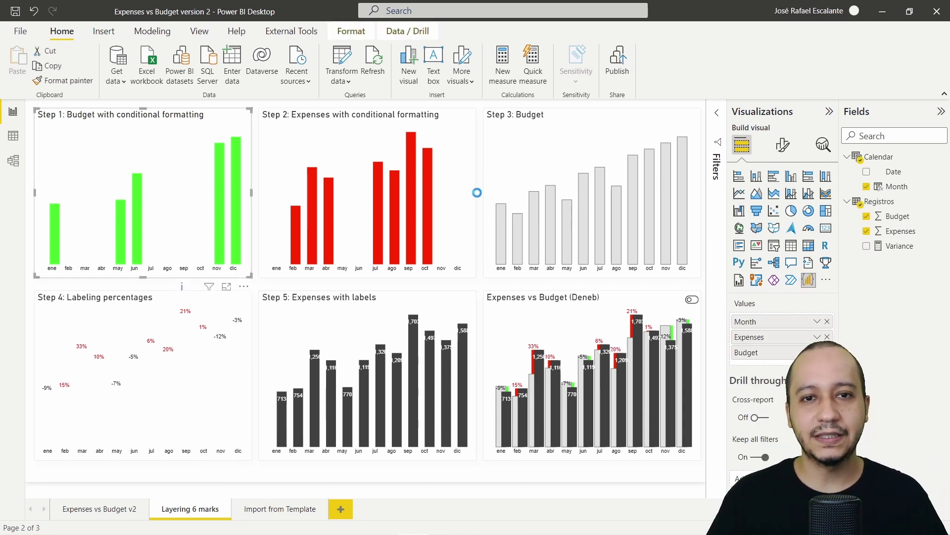
click(703, 385)
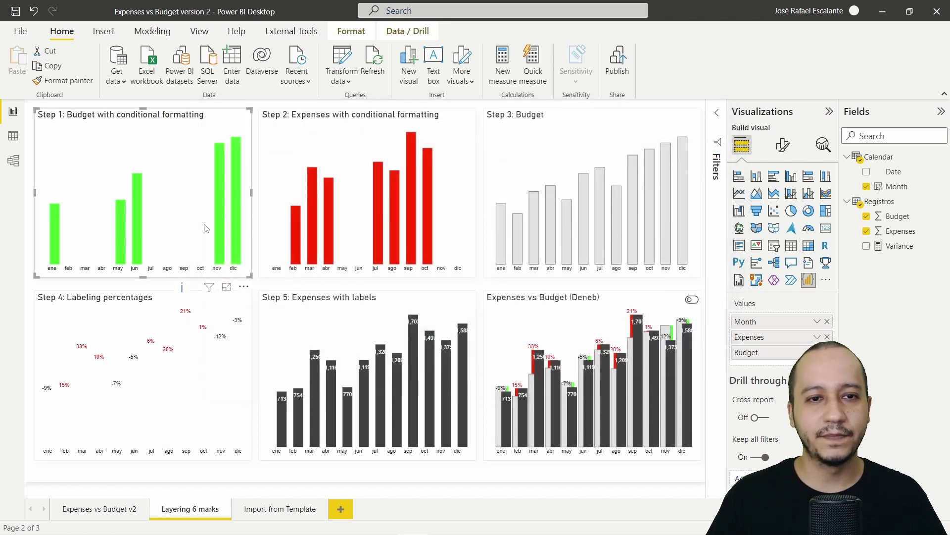
click(244, 287)
click(269, 303)
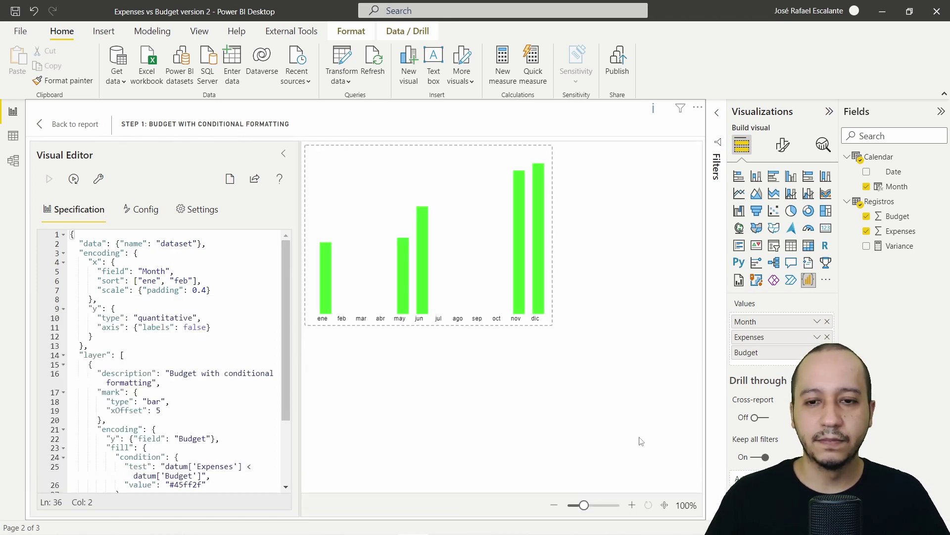
Step: Examine the shared x and y encoding in the Step 1 specification and turn on automatic applying of changes
click(667, 505)
drag(83, 345, 56, 253)
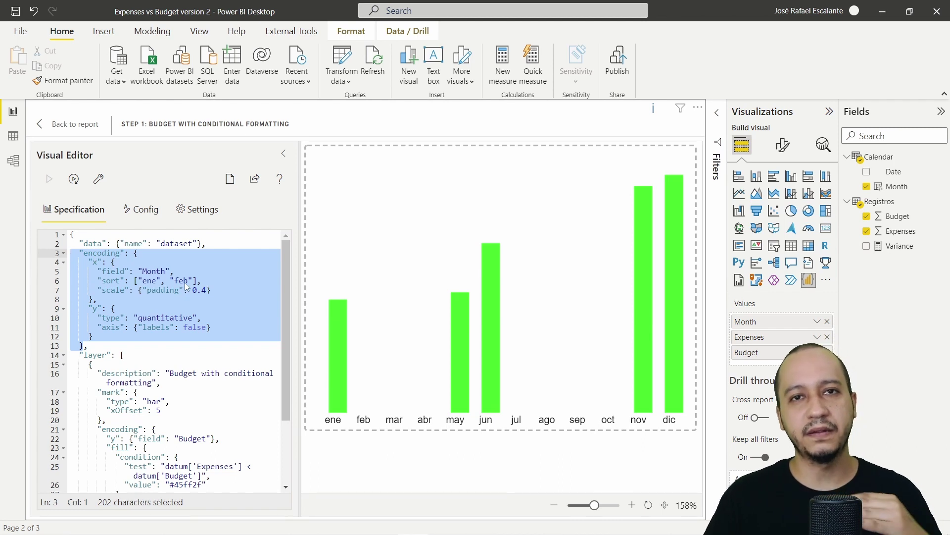
click(170, 271)
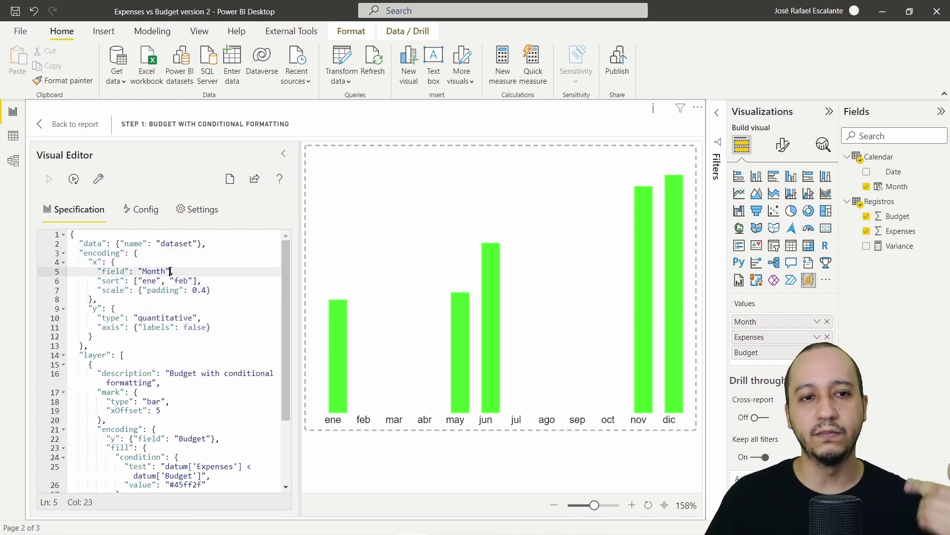
click(203, 281)
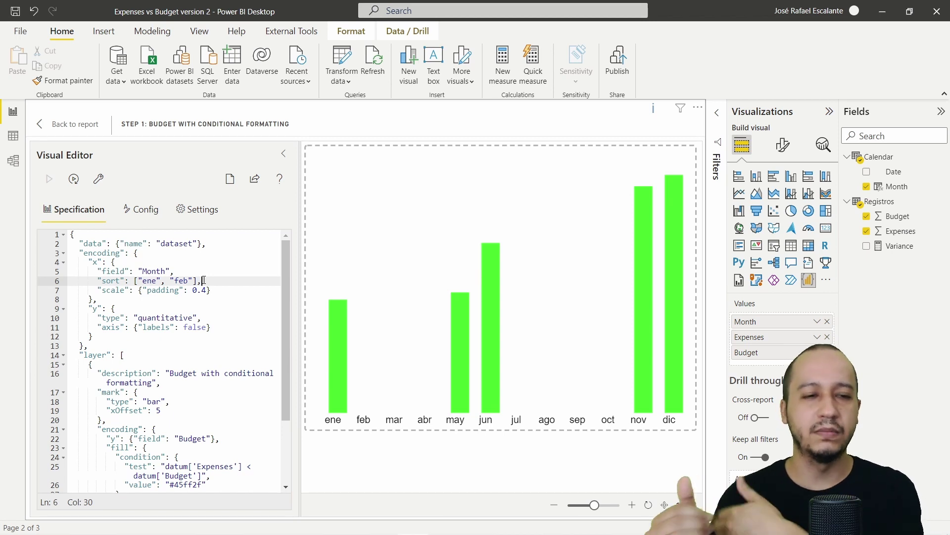
drag(230, 294, 97, 292)
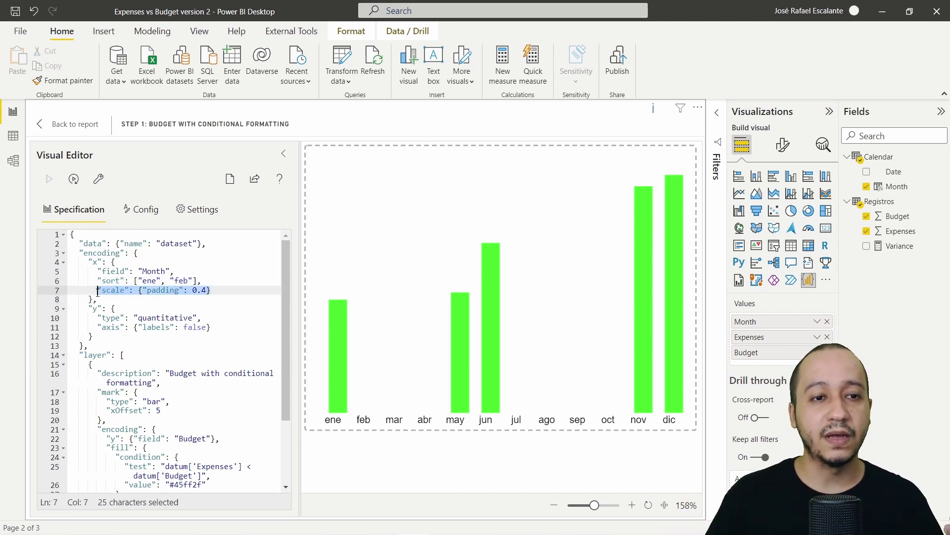
click(115, 318)
double_click(95, 338)
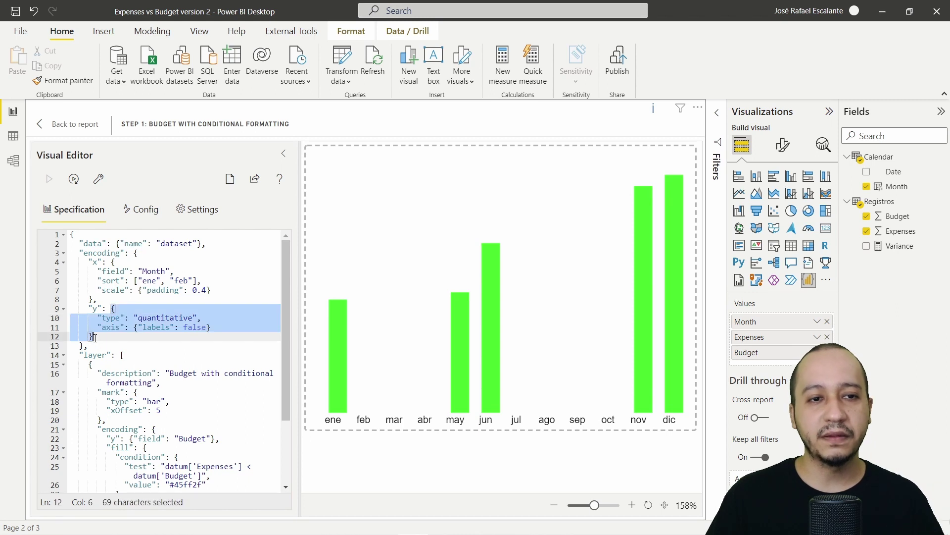
click(130, 318)
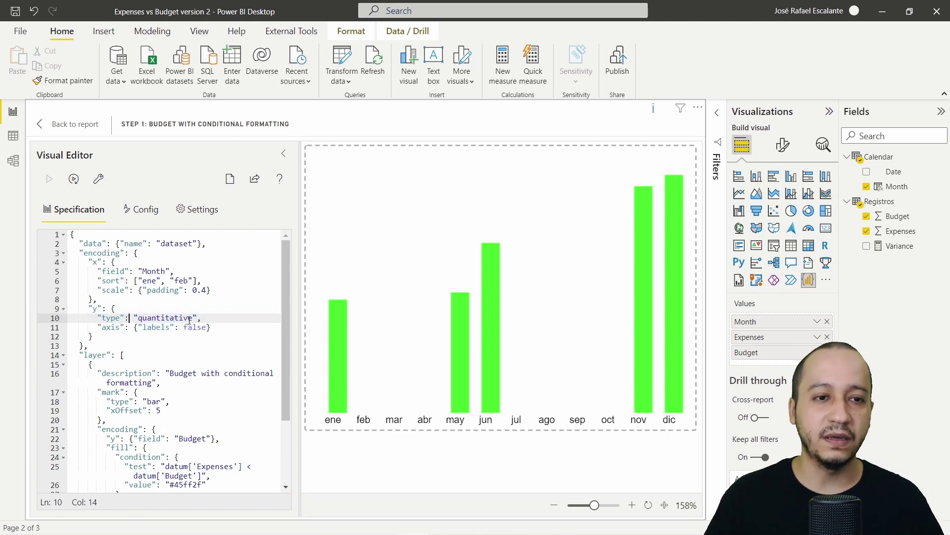
click(73, 179)
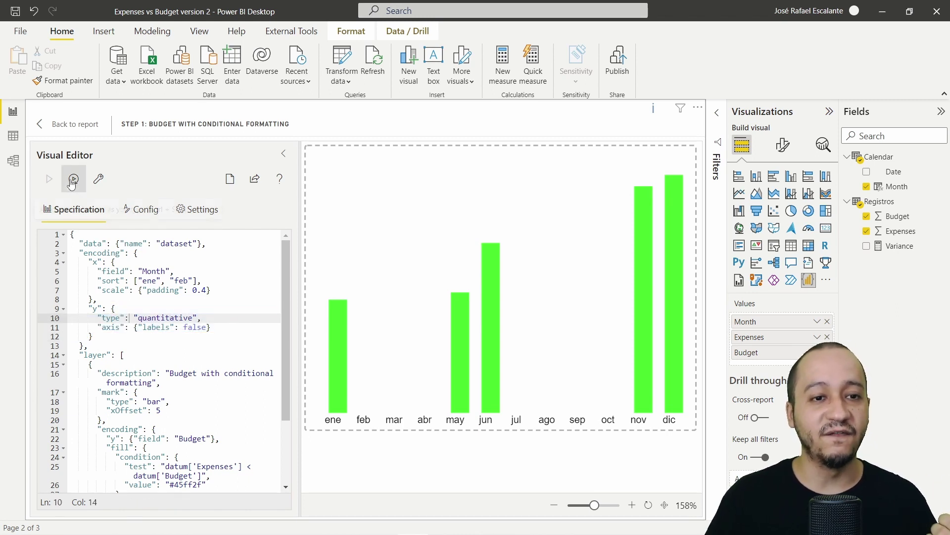
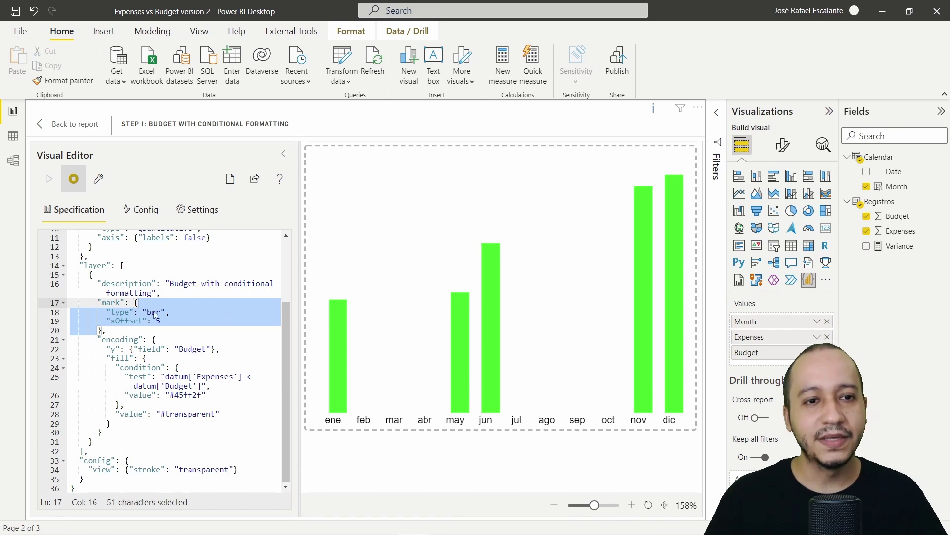
Step: Examine the bar type and xOffset properties in the mark block of the Budget layer
drag(162, 312, 147, 312)
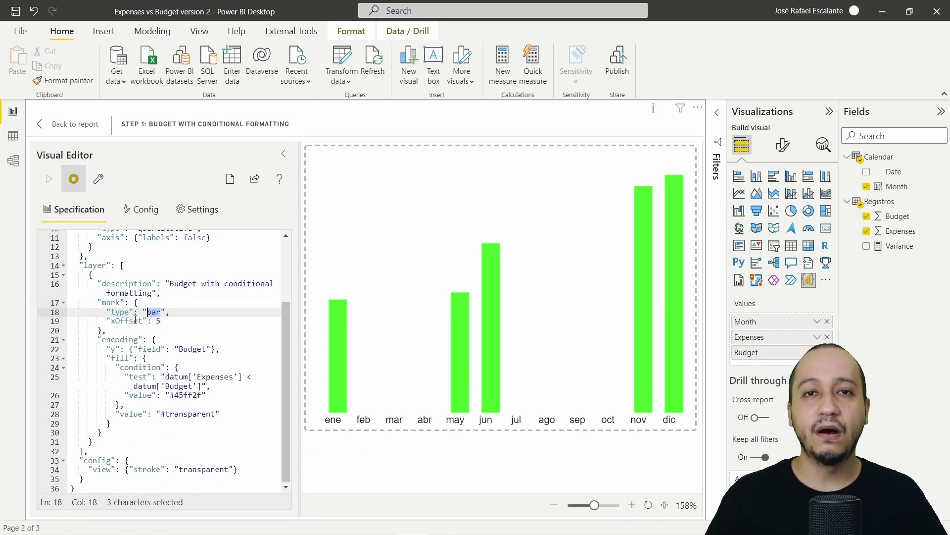
click(168, 322)
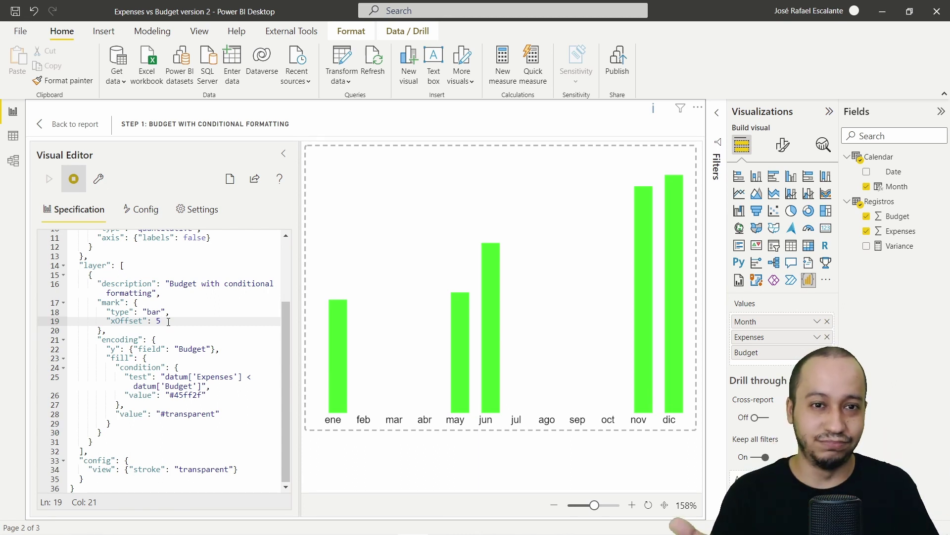
drag(192, 321, 108, 324)
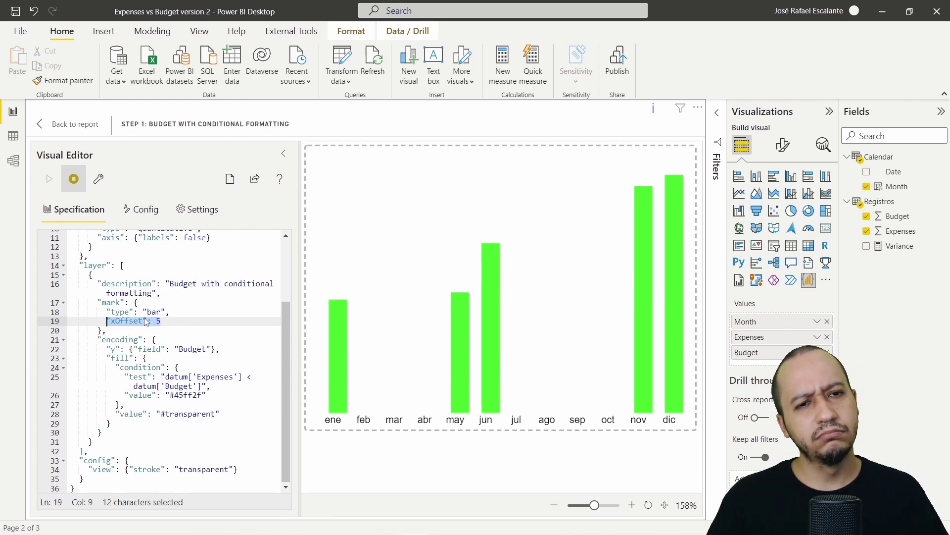
click(133, 339)
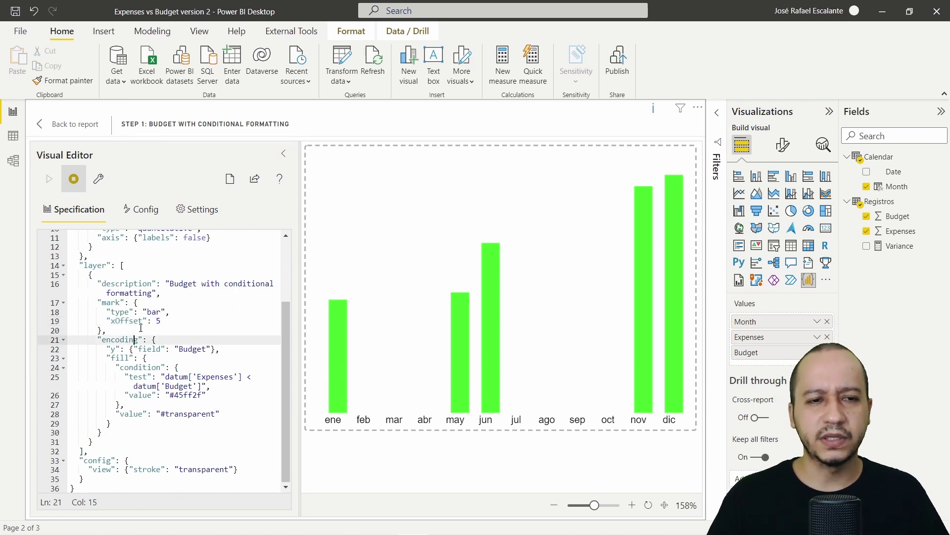
double_click(141, 322)
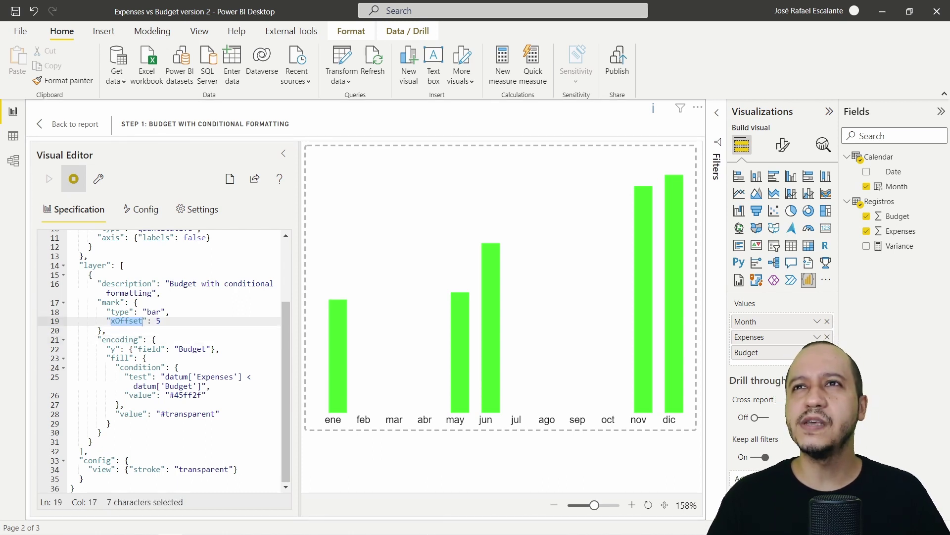
Step: Switch to the browser and read through the Vega-Lite documentation page Layering views
key(alt+Tab)
drag(578, 67, 478, 1)
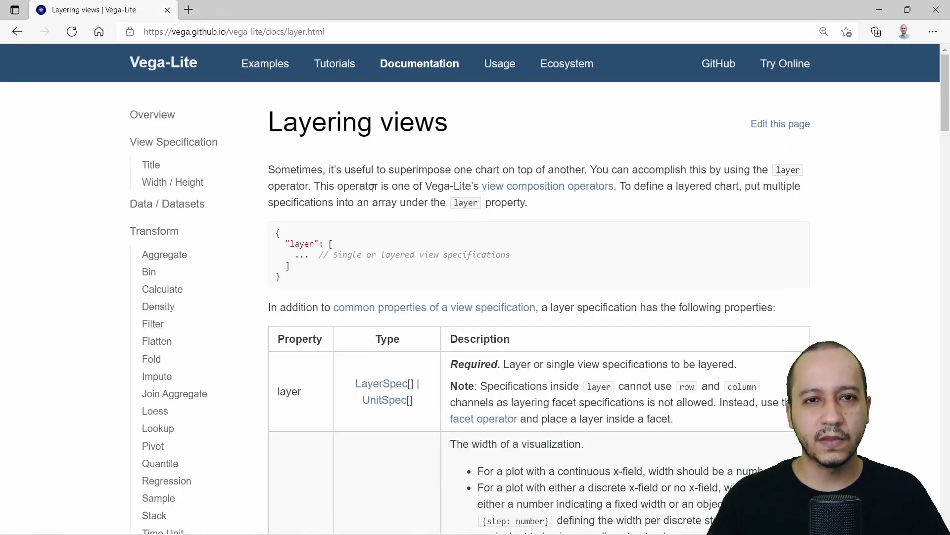
double_click(357, 186)
click(394, 173)
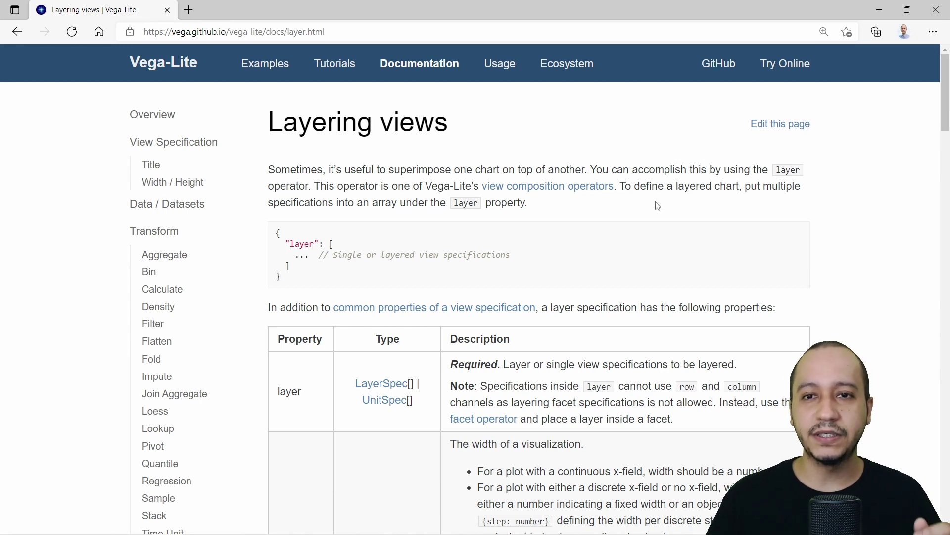
scroll(807, 245, down, 15)
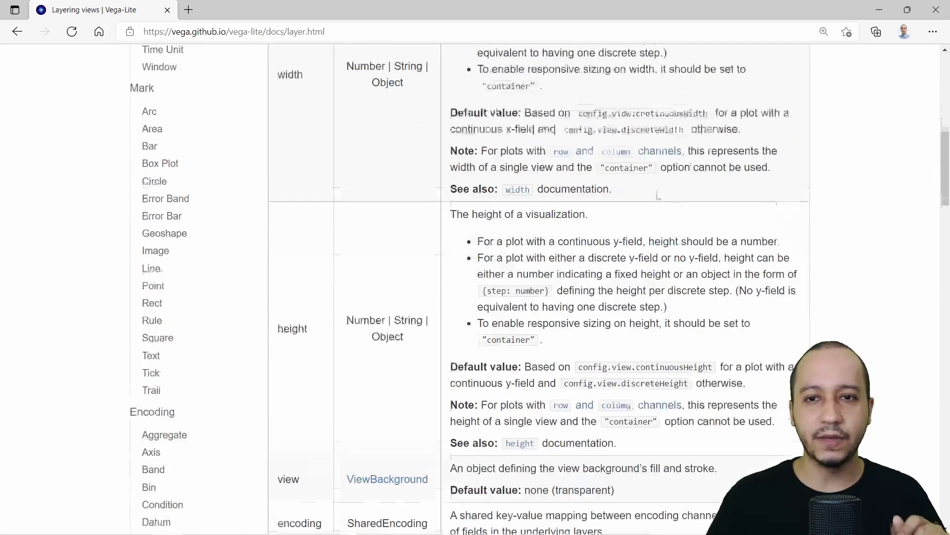
scroll(808, 246, up, 15)
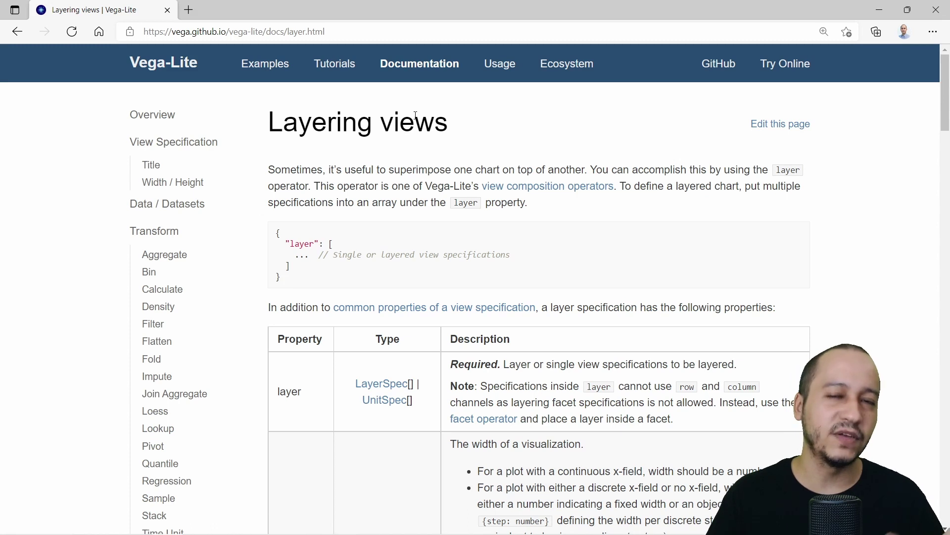
Step: Skim the rest of the Layering views property table in the Vega-Lite documentation and switch back to Power BI Desktop
scroll(114, 205, down, 10)
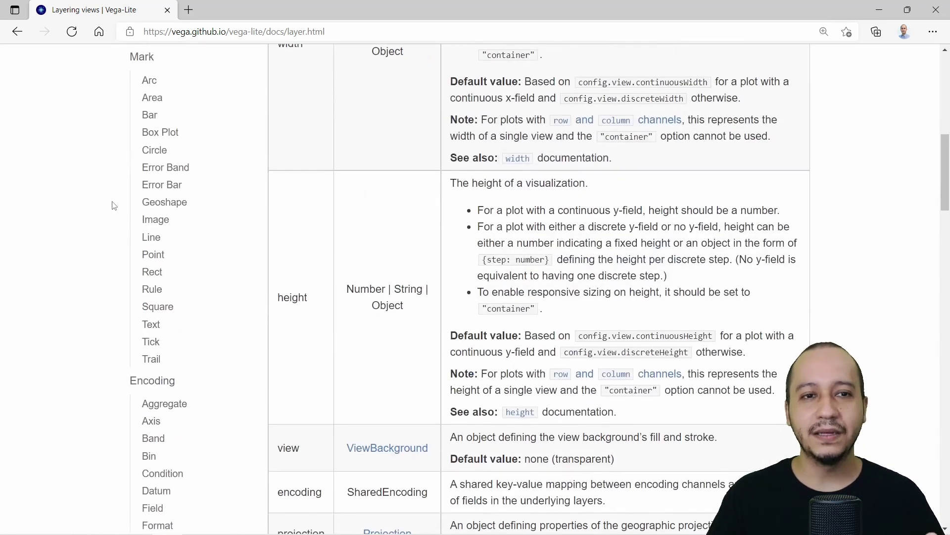
double_click(503, 11)
key(alt+Tab)
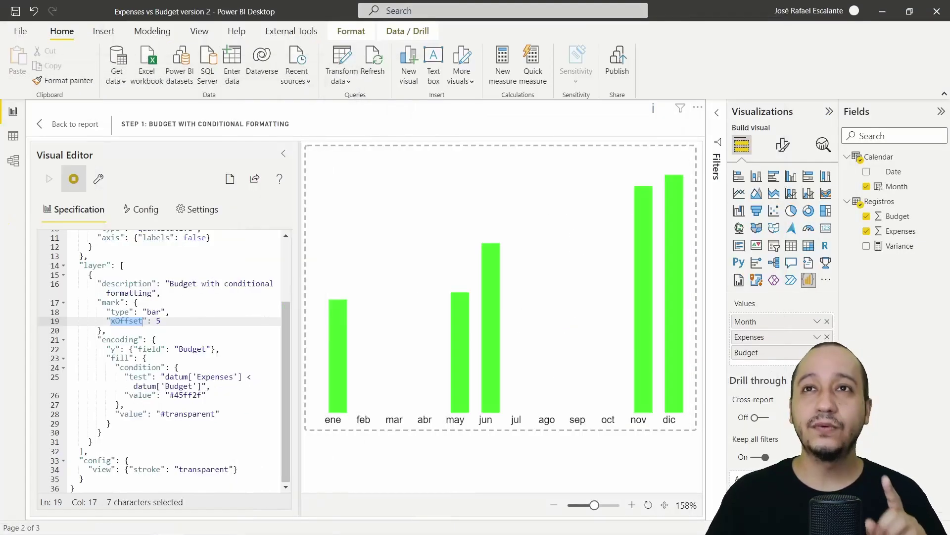
Step: Examine the encoding block of the Budget layer, covering the y field and the full extent of the fill block
click(141, 365)
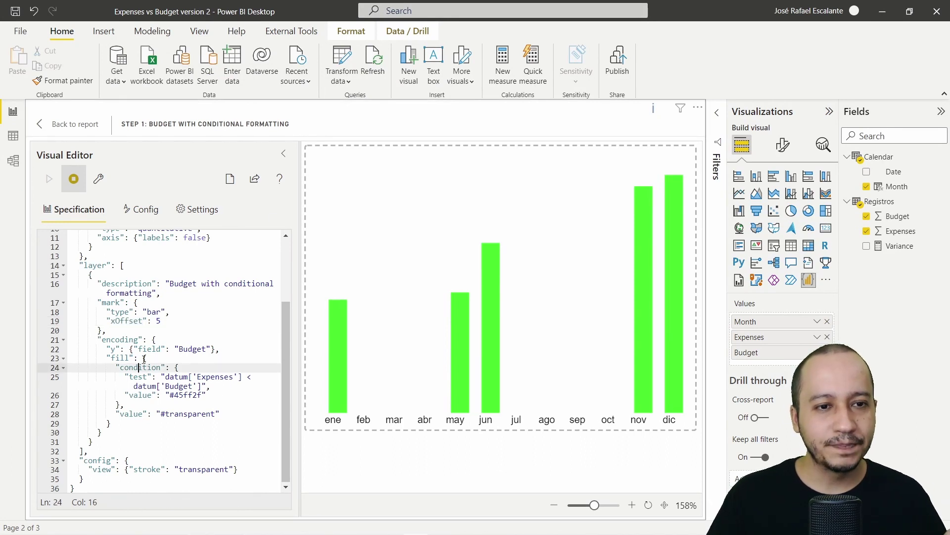
double_click(103, 432)
drag(219, 349, 101, 350)
double_click(184, 349)
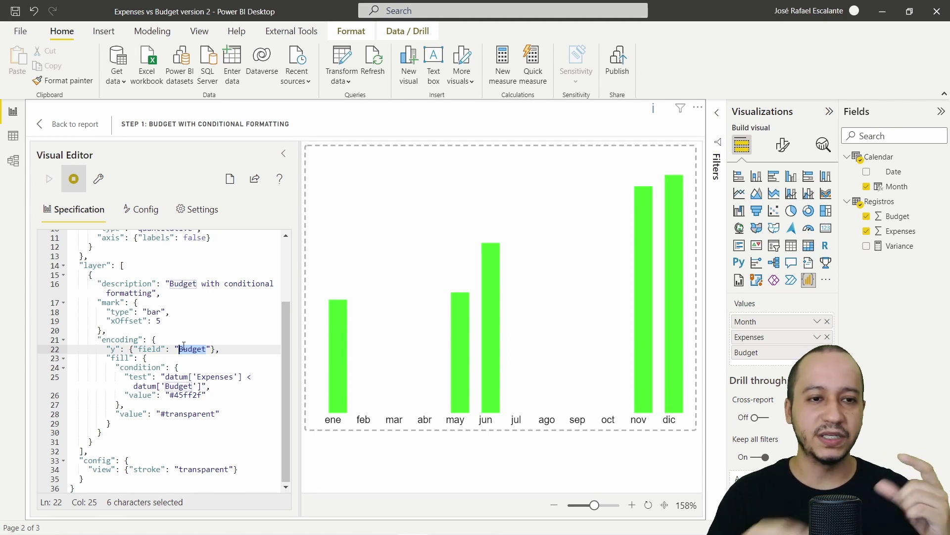
click(122, 424)
key(ctrl+shift+backslash)
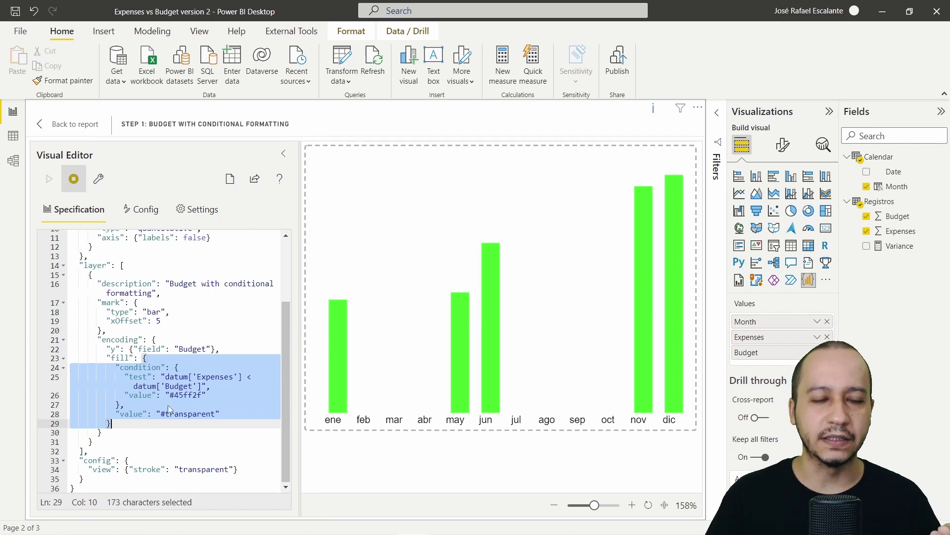
Step: Examine the fill condition of the Budget layer: the test comparing Expenses with Budget and its colour value
click(214, 377)
double_click(215, 377)
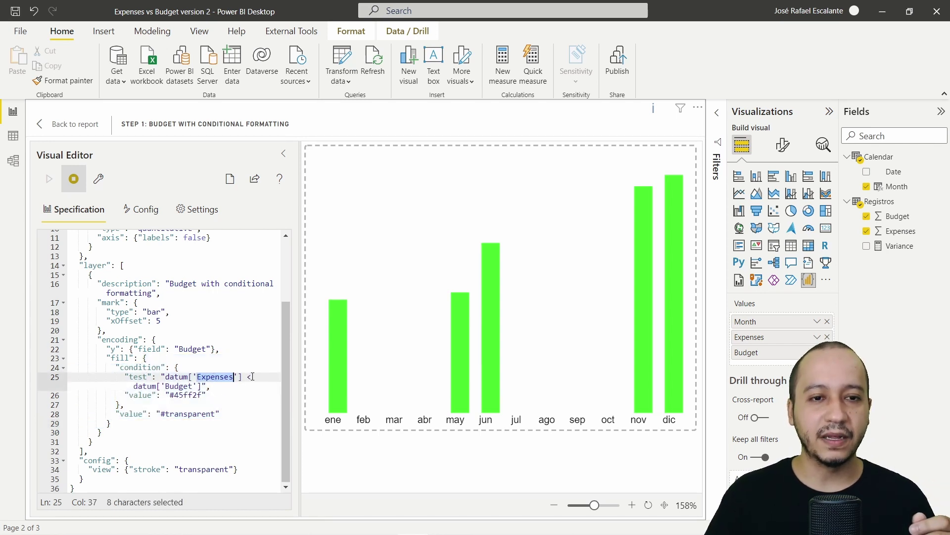
double_click(248, 376)
double_click(185, 386)
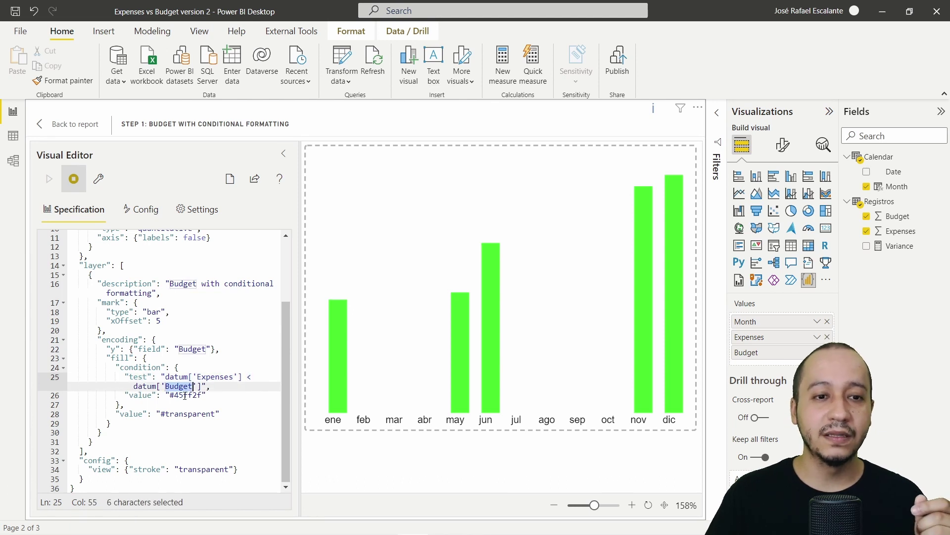
double_click(195, 395)
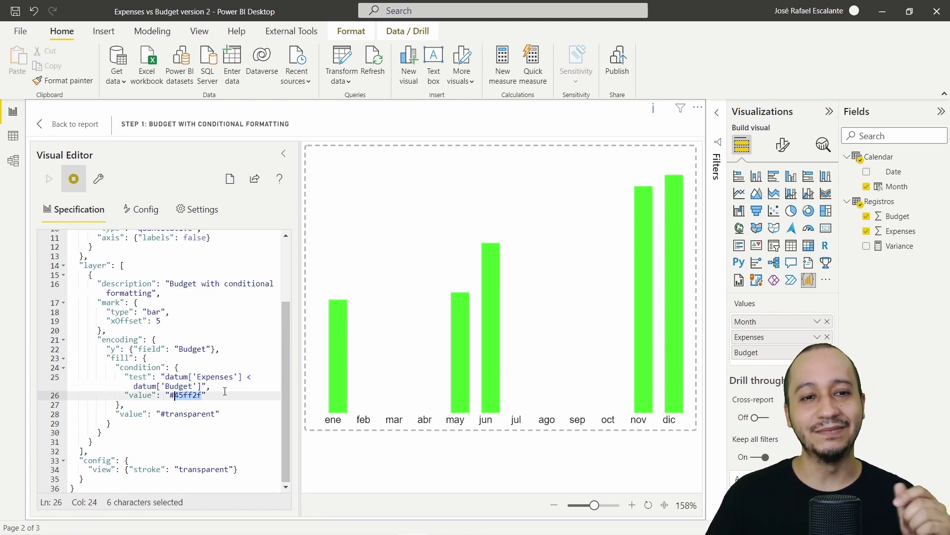
Step: Set the fallback fill value outside the condition of the Budget layer to "blue"
double_click(203, 415)
text(bl)
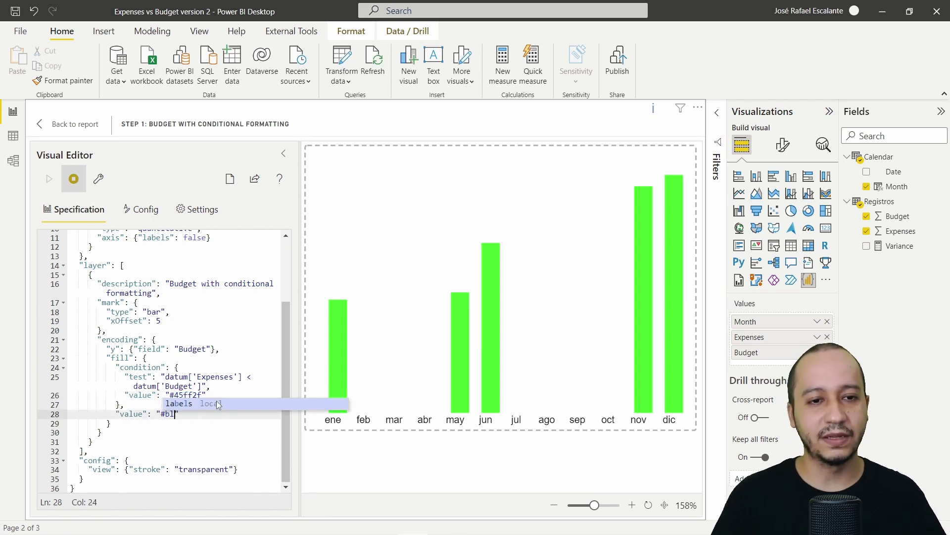
key(BackSpace)
key(BackSpace)
key(BackSpace)
text(blue)
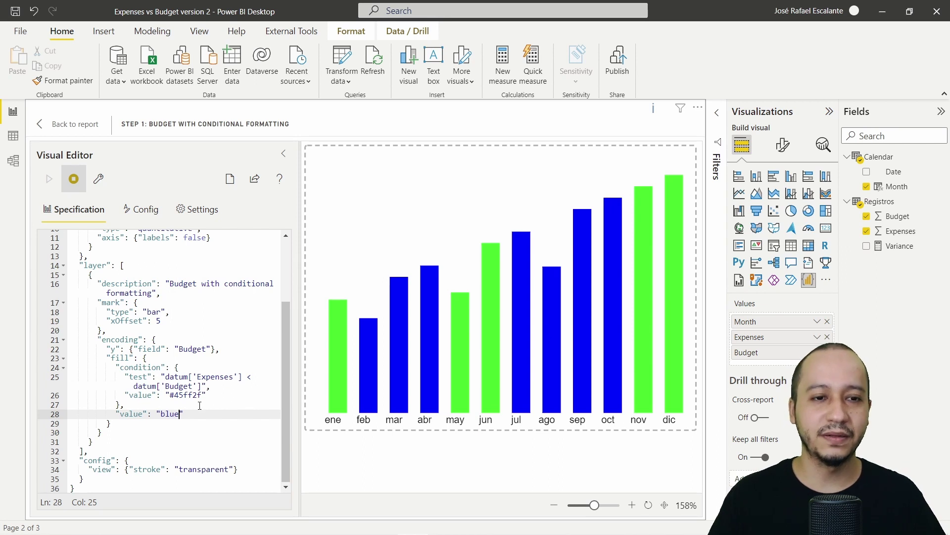
Step: Set the fallback fill value of the Budget layer to "transparent"
double_click(168, 414)
text(trans)
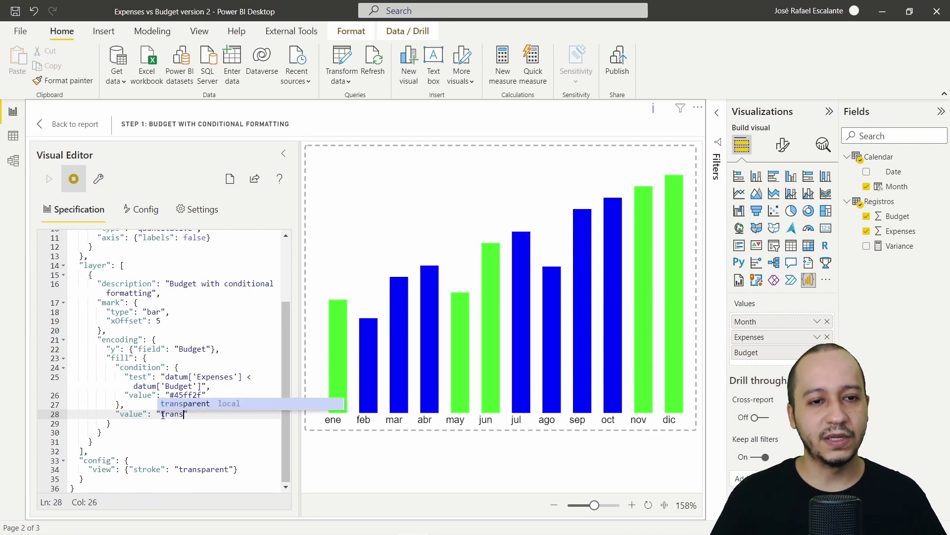
key(Tab)
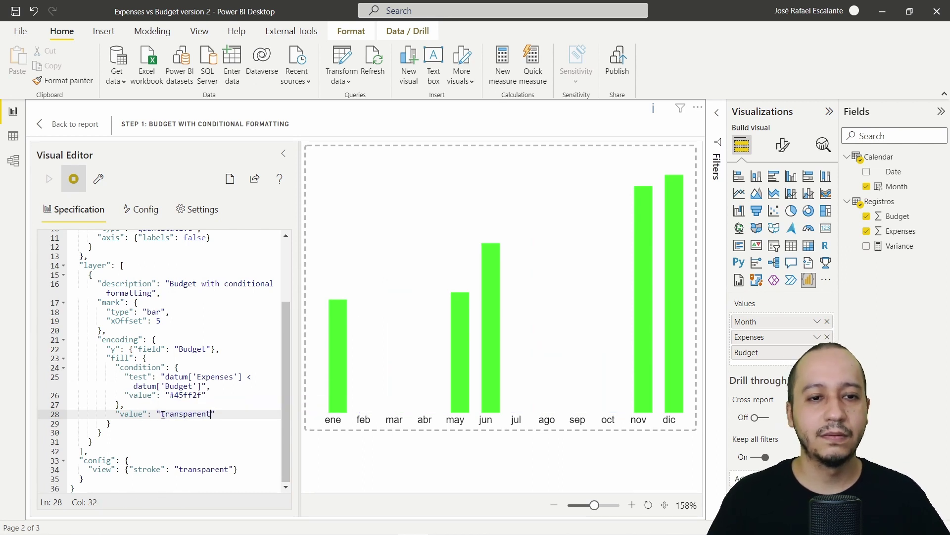
Step: Return to the report and open the Step 2: Expenses with conditional formatting visual for editing in Deneb
click(82, 125)
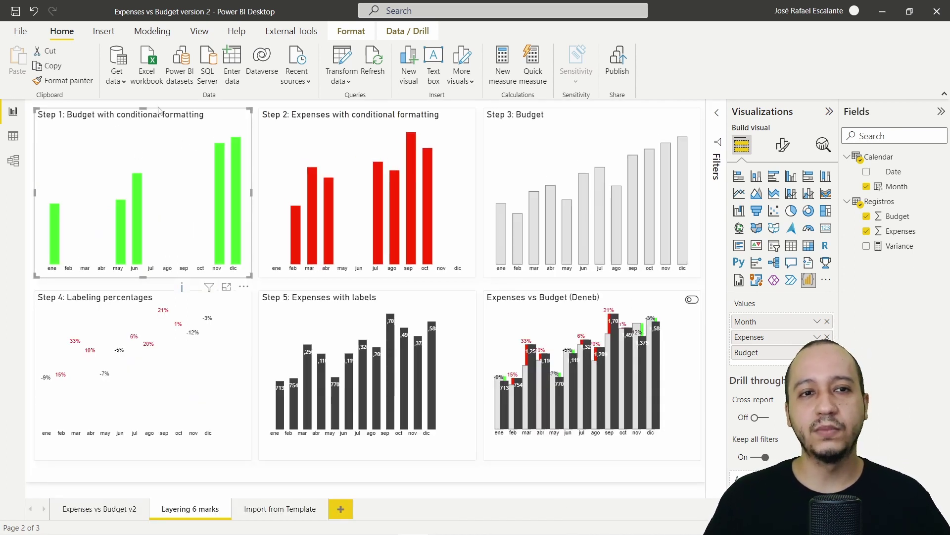
click(421, 121)
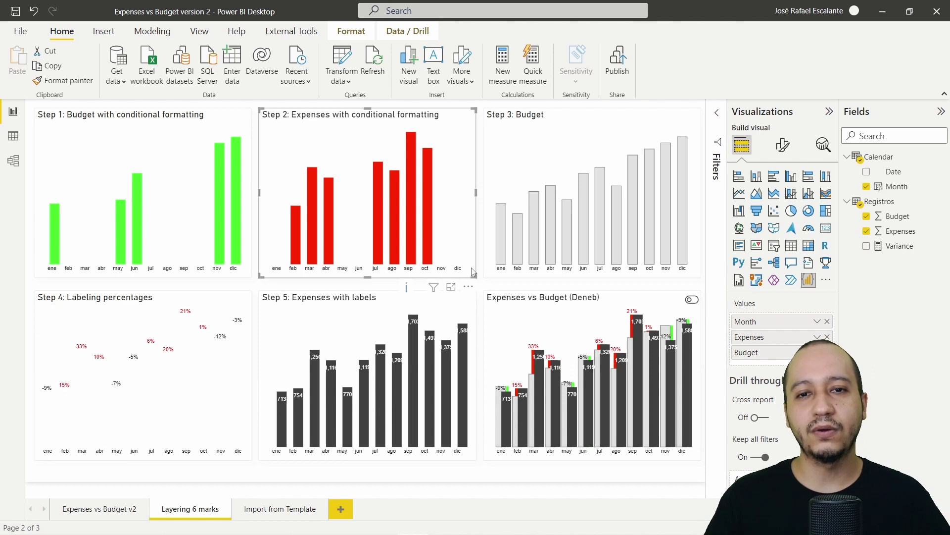
click(468, 286)
click(482, 300)
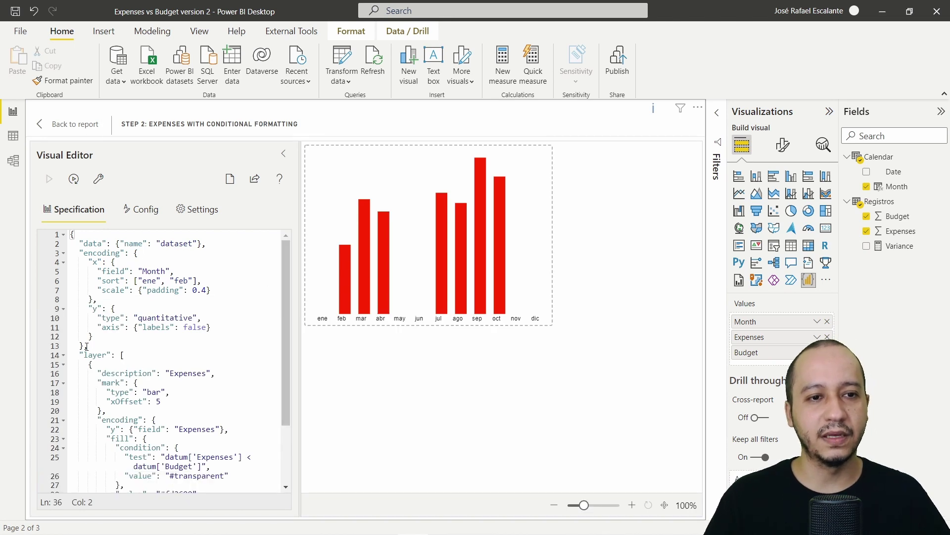
Step: Fit the Step 2 chart preview to its pane and examine the shared encoding and the Expenses layer's description and y field
click(87, 346)
key(shift+alt+Right)
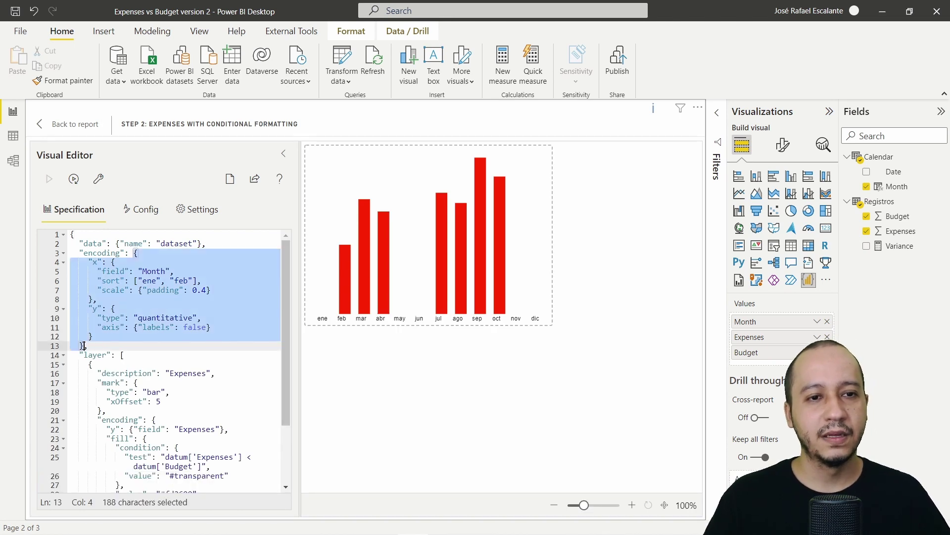
click(665, 505)
scroll(138, 284, down, 3)
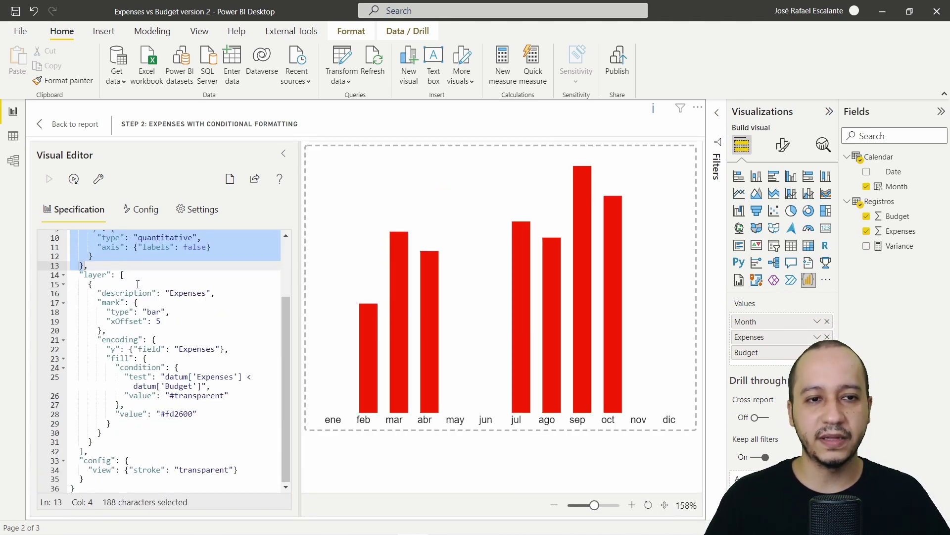
double_click(184, 294)
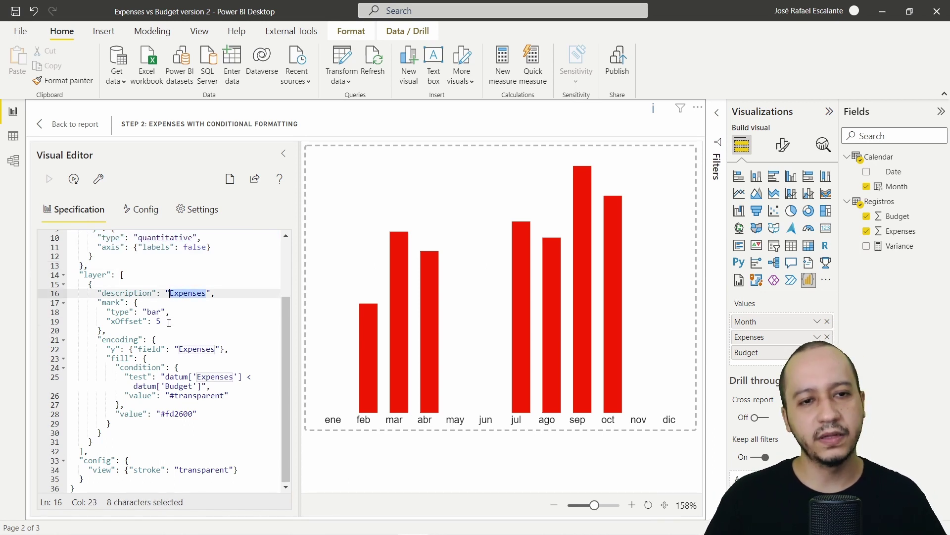
click(169, 323)
double_click(193, 348)
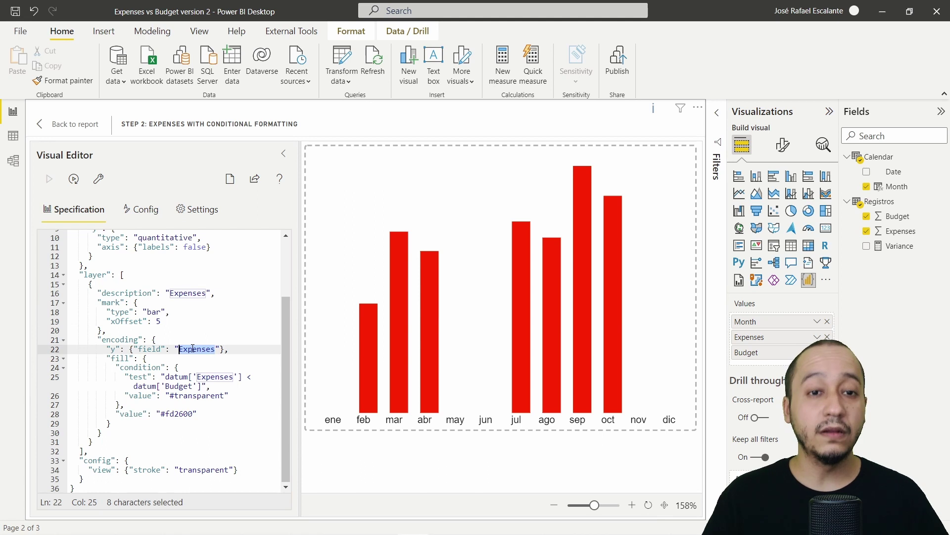
Step: Examine the fill condition of the Expenses layer, including its test, the conditional value and the fallback colour
double_click(214, 376)
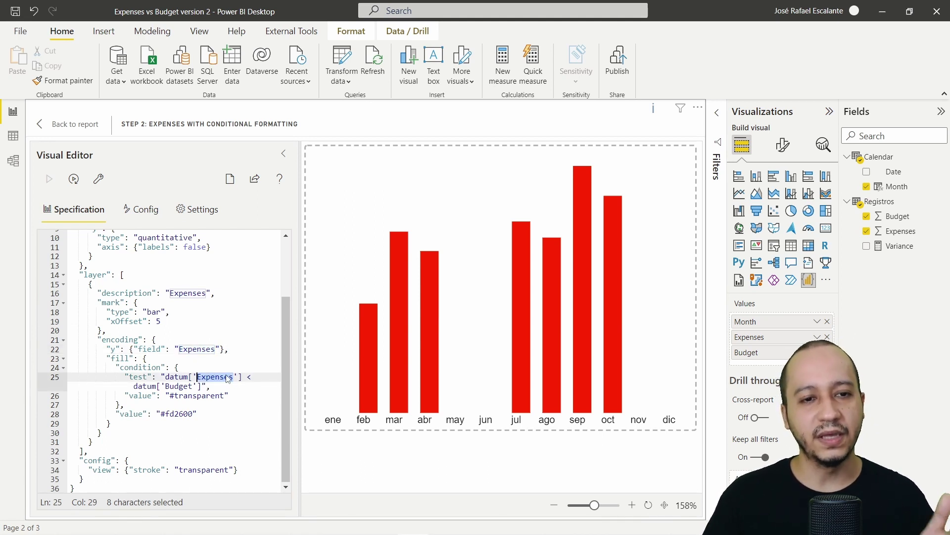
click(253, 377)
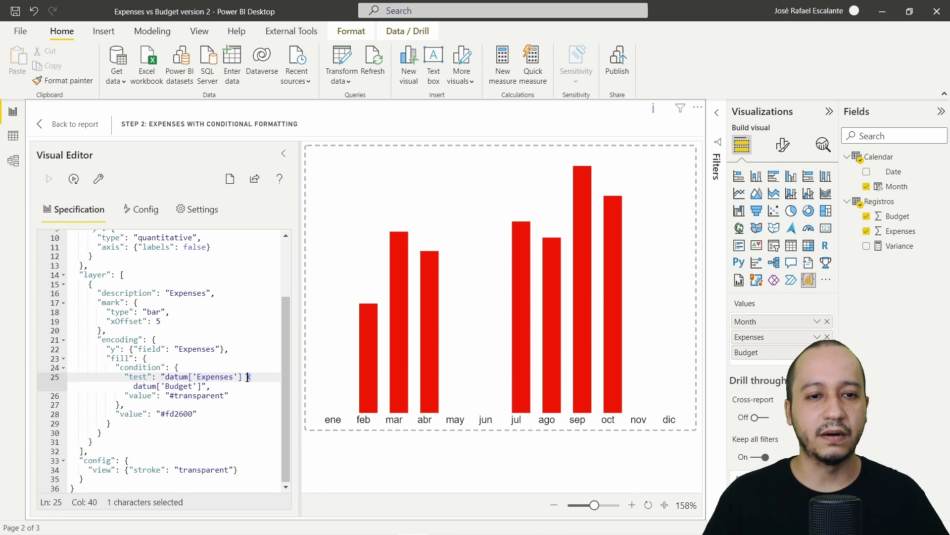
double_click(188, 386)
double_click(194, 394)
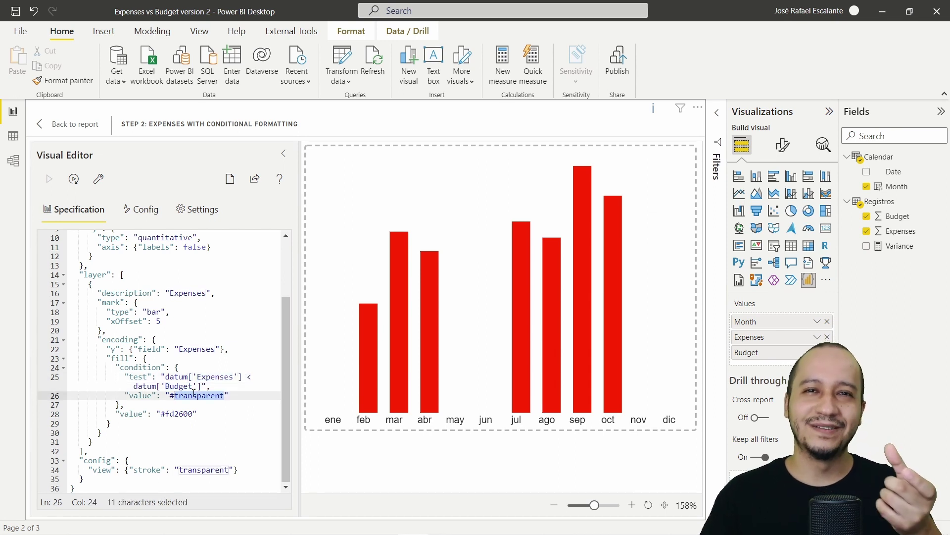
double_click(179, 414)
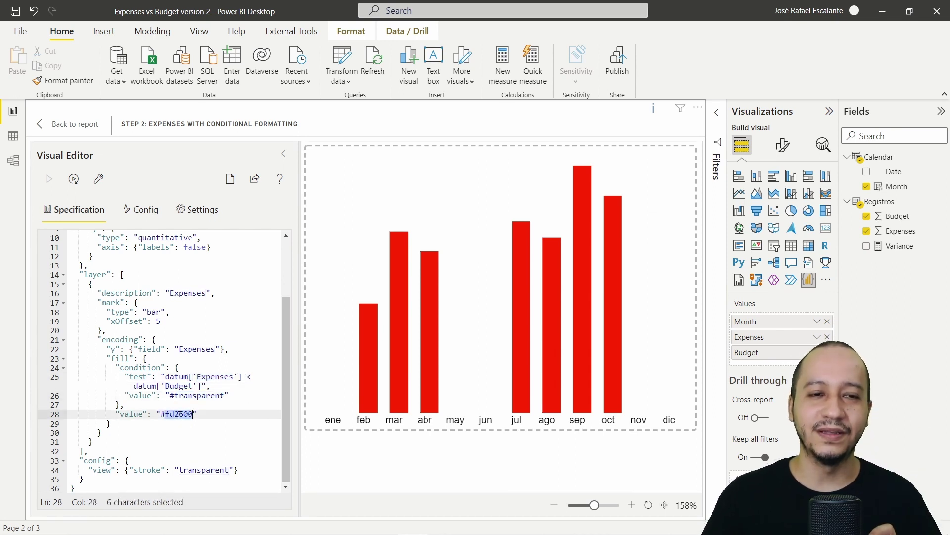
Step: Return to the report, open the Step 3: Budget visual for editing in Deneb and fit the chart preview to its pane
click(56, 124)
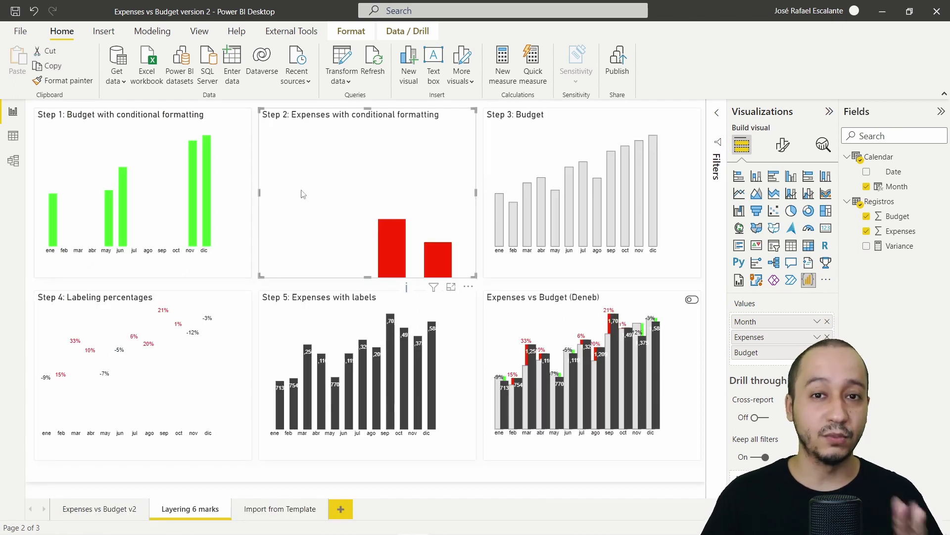
click(597, 132)
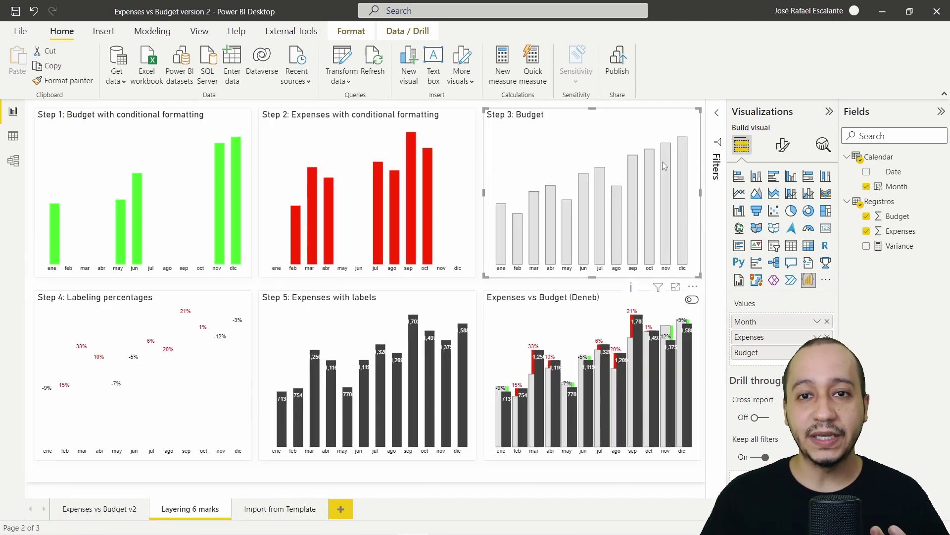
click(693, 287)
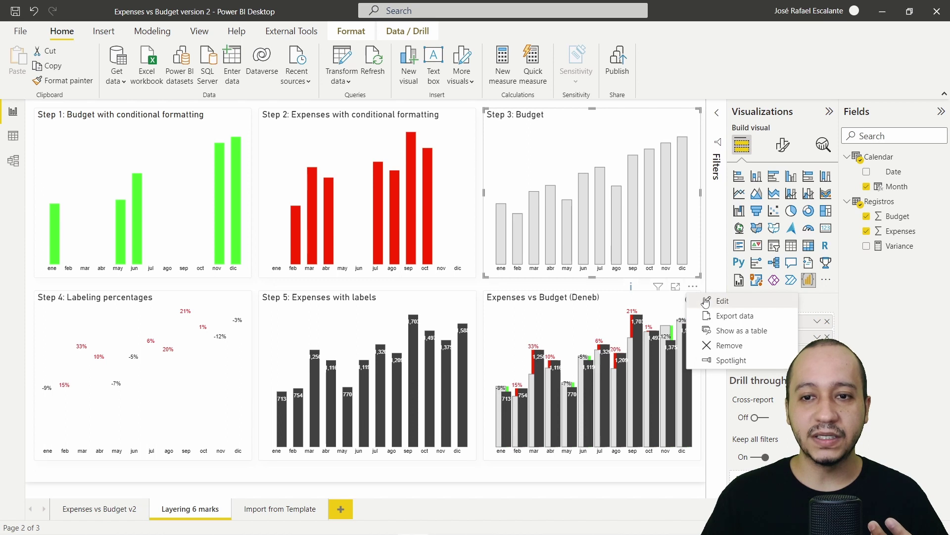
click(704, 300)
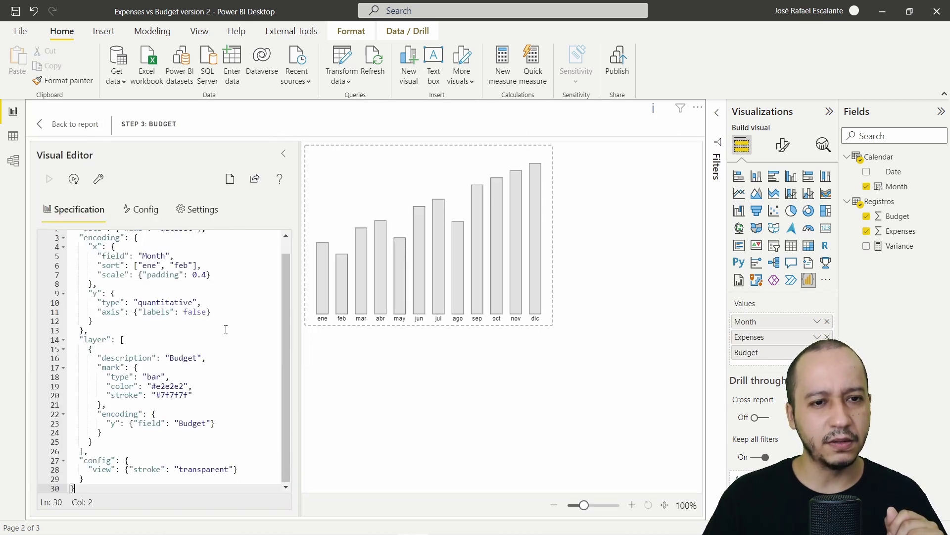
click(664, 504)
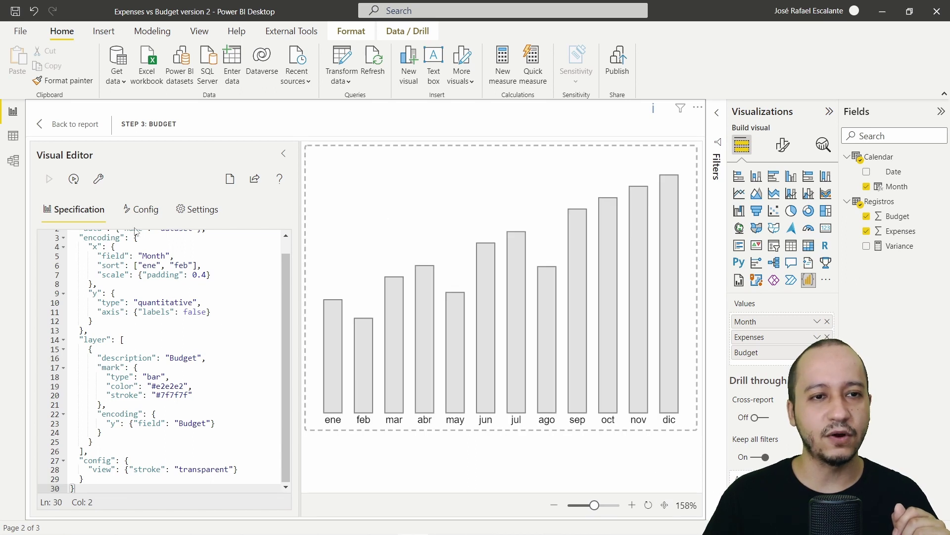
Step: Examine the description, bar type and color properties of the Budget layer in the Step 3 specification
scroll(115, 330, up, 1)
scroll(88, 345, down, 1)
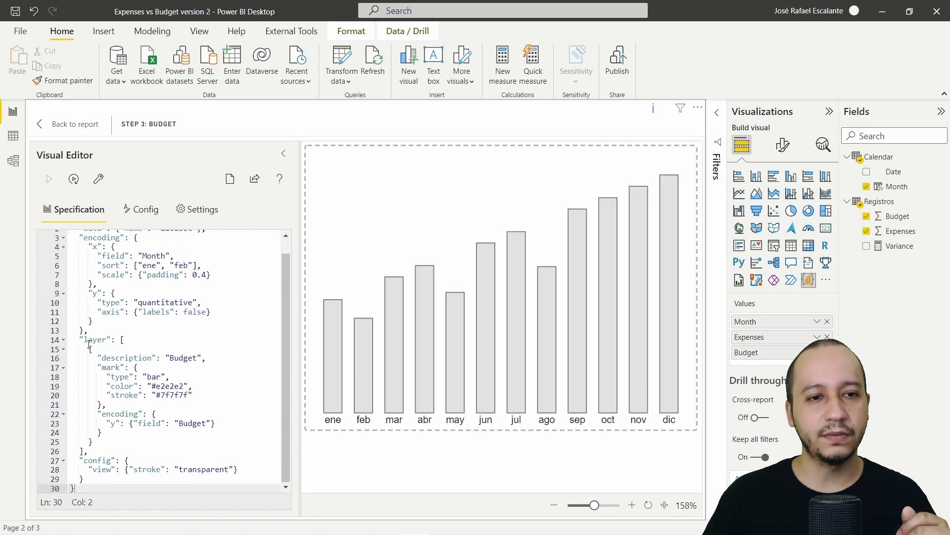
double_click(171, 357)
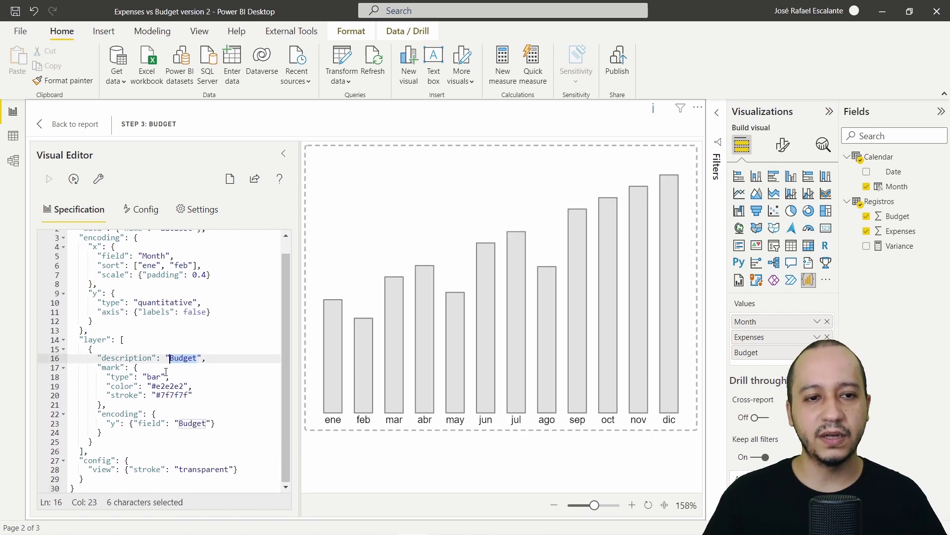
click(155, 377)
double_click(171, 386)
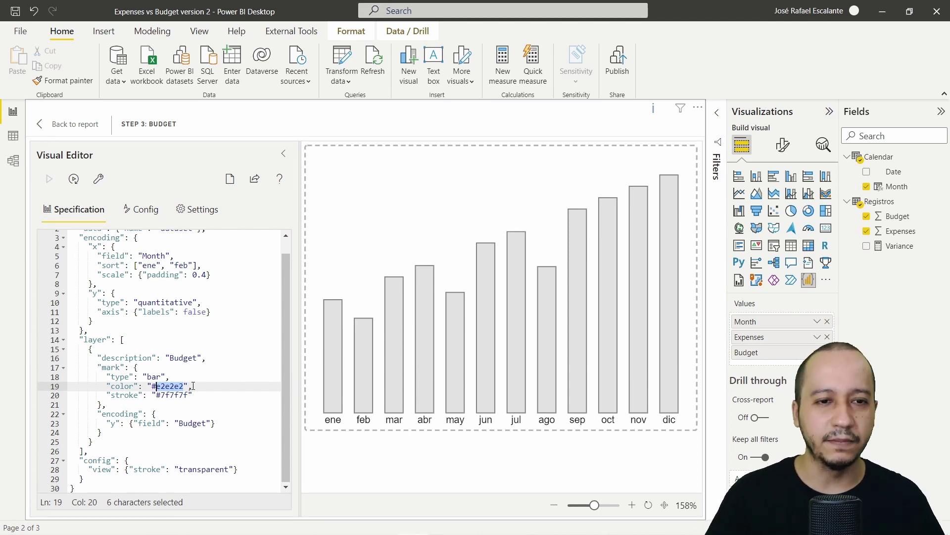
Step: Set the stroke of the Step 3 Budget bar mark to "black" and turn on automatic applying of changes
double_click(172, 395)
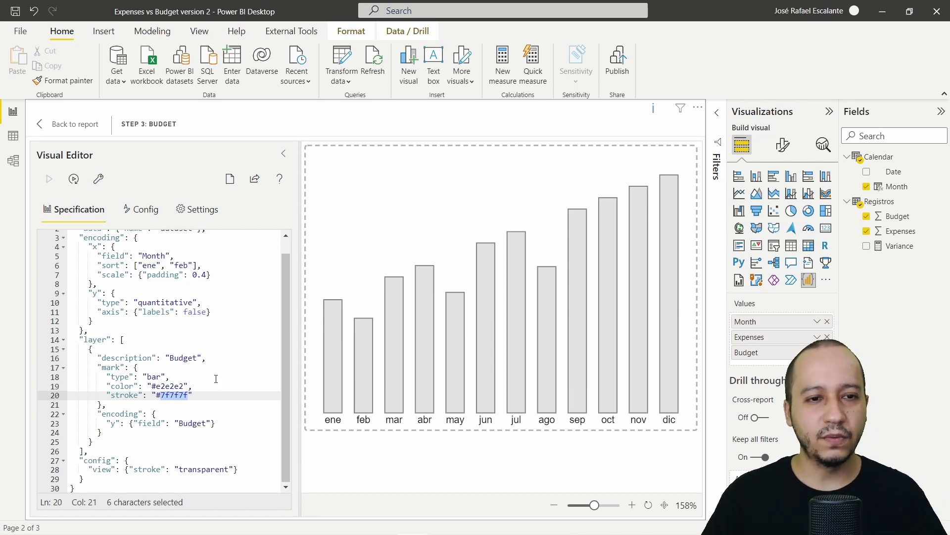
key(BackSpace)
key(BackSpace)
text(black)
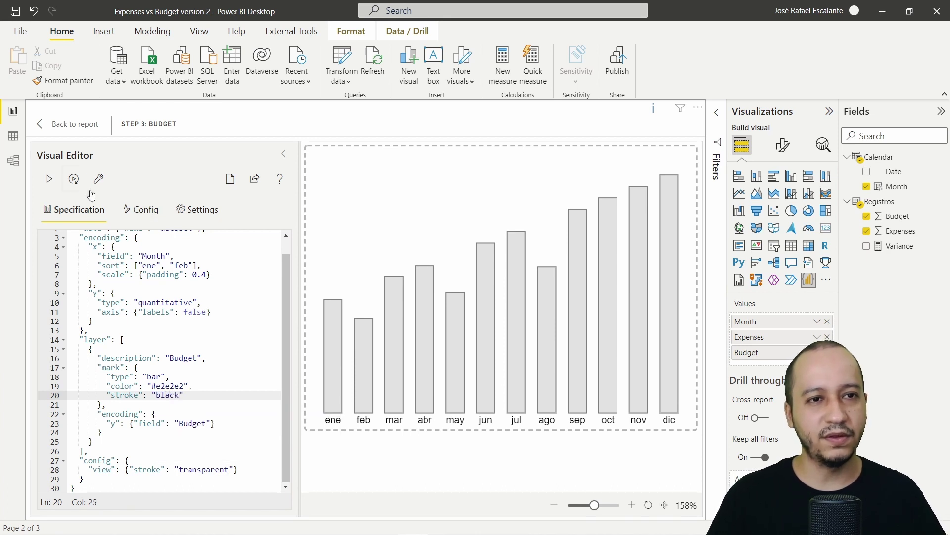
click(73, 179)
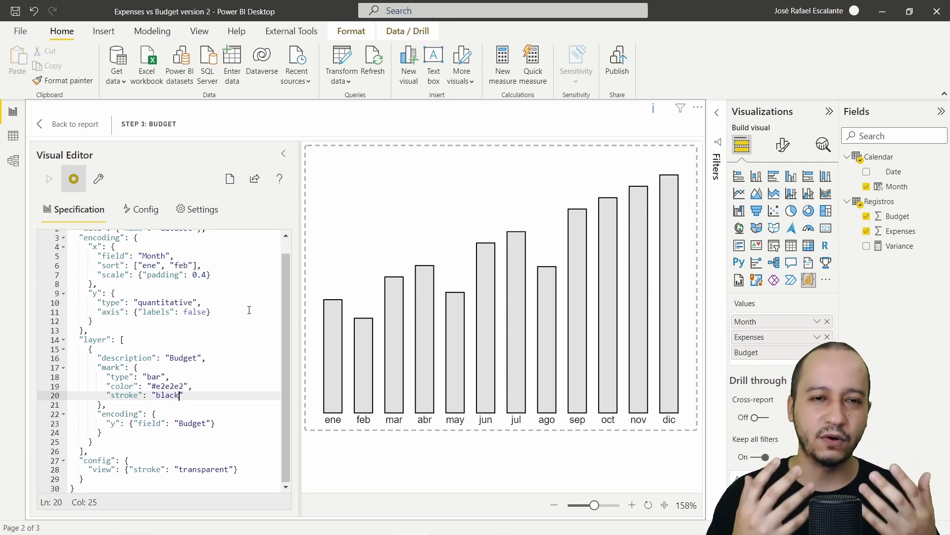
Step: Replace the stroke color of the Step 3 Budget bar mark with "#7f7f7f"
key(BackSpace)
key(BackSpace)
key(BackSpace)
key(BackSpace)
key(BackSpace)
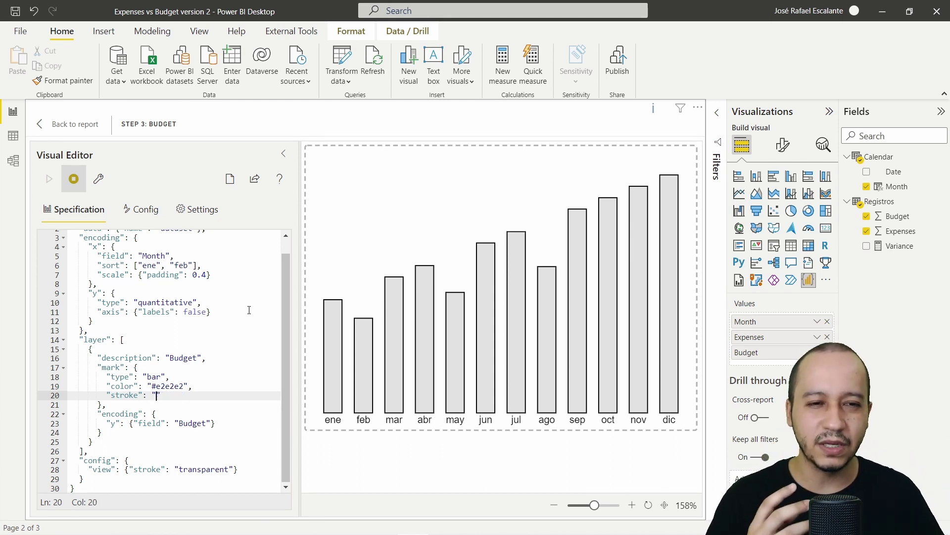
key(ctrl+space)
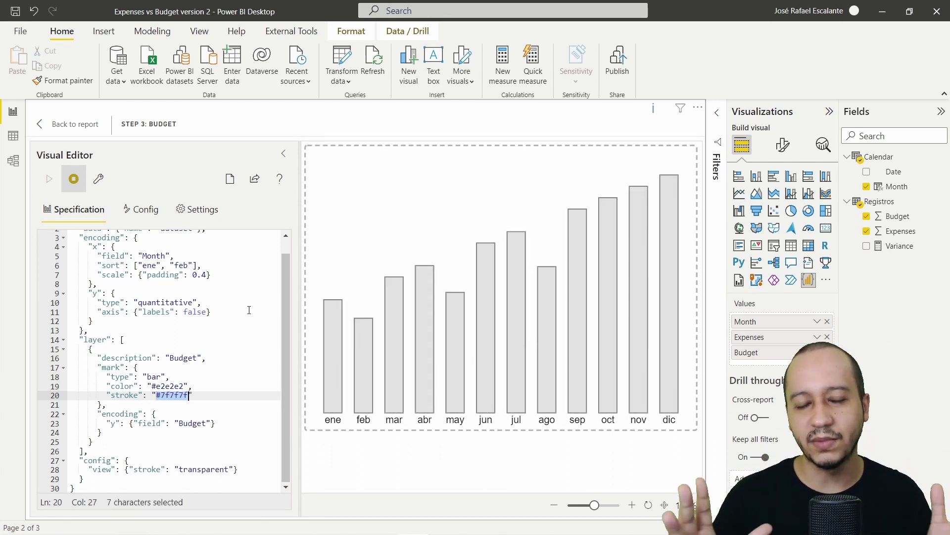
click(223, 374)
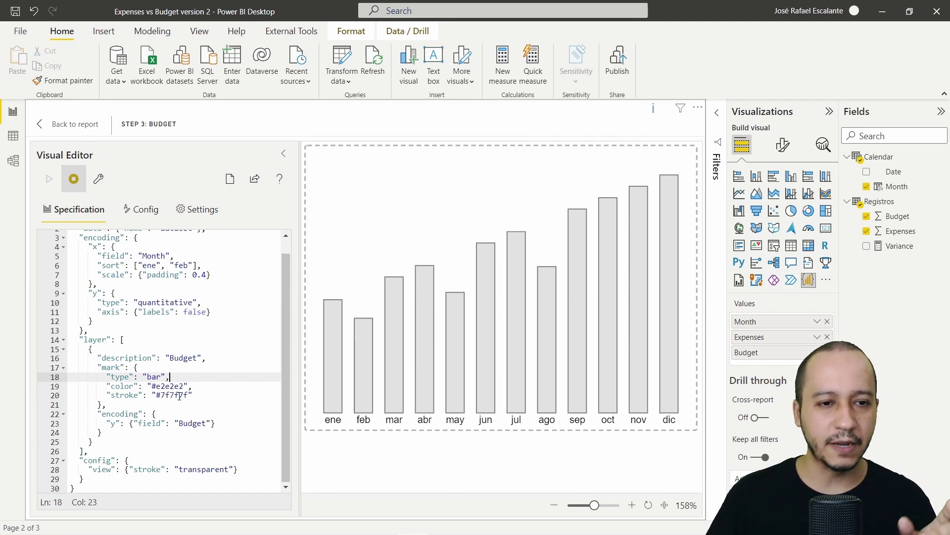
Step: Examine the Budget layer's y encoding field and the Step 3 visual's configuration code, and return to the report
double_click(188, 426)
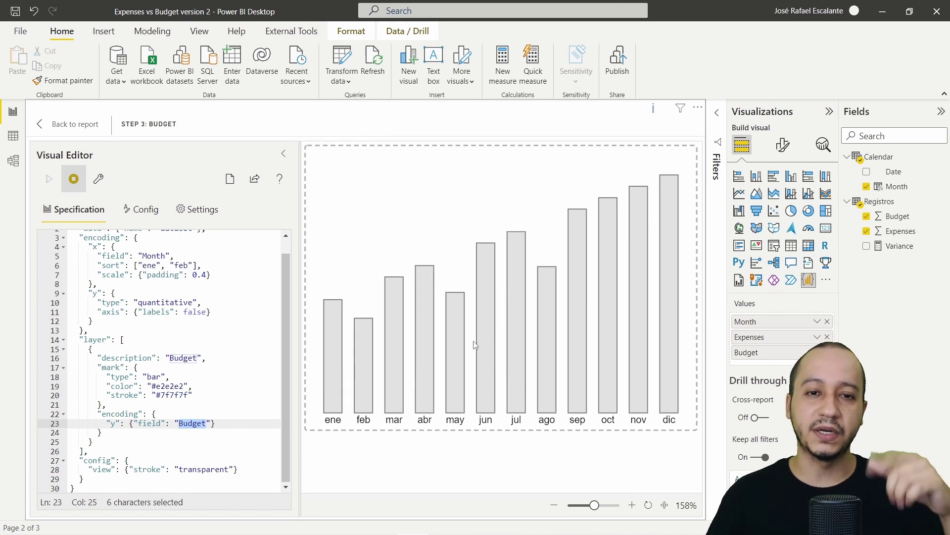
click(141, 209)
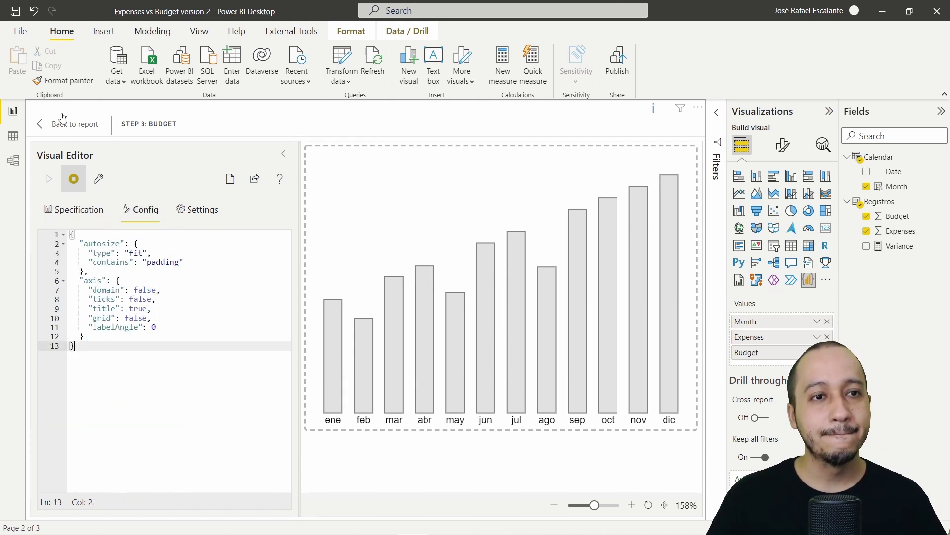
click(64, 124)
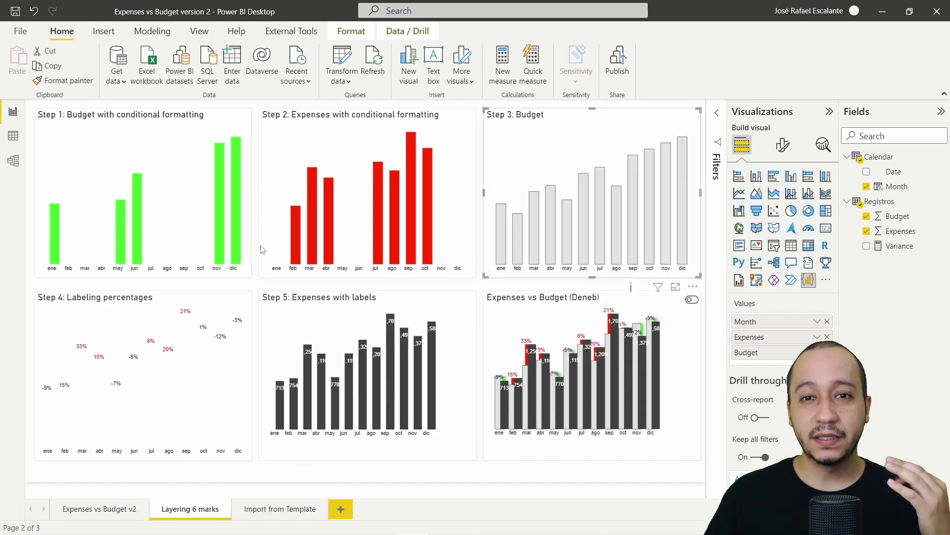
Step: Open the Step 4: Labeling percentages visual for editing in Deneb, fit the chart preview to its pane and highlight the layer block
click(239, 306)
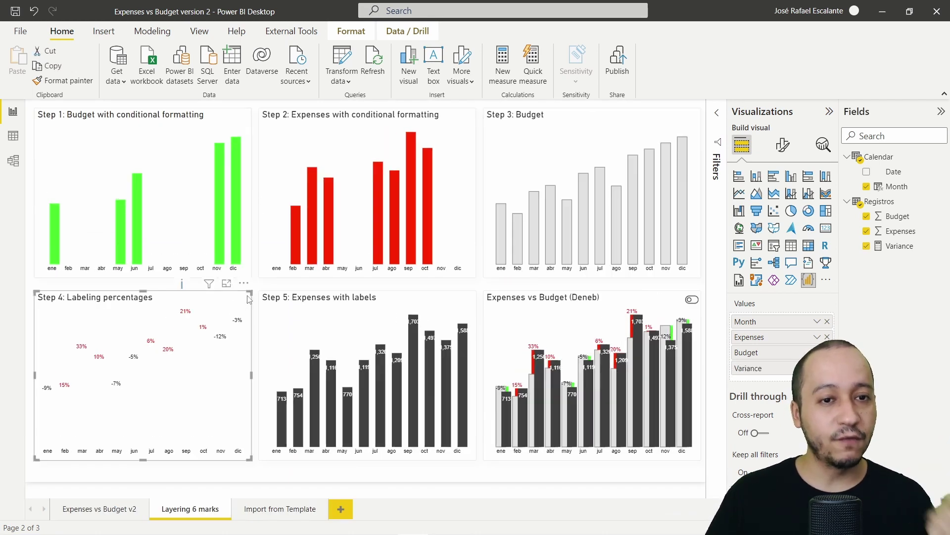
click(243, 282)
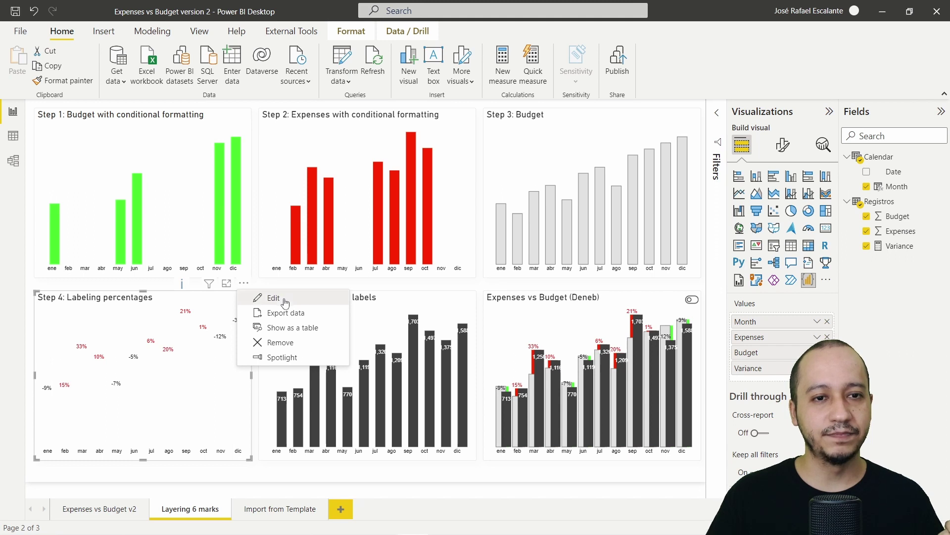
click(274, 298)
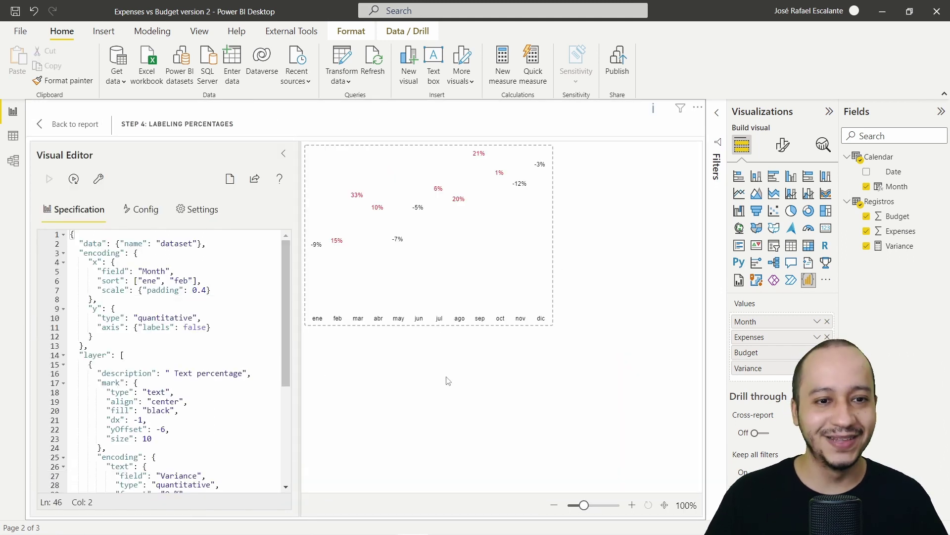
click(183, 355)
key(shift+alt+Right)
scroll(182, 358, down, 3)
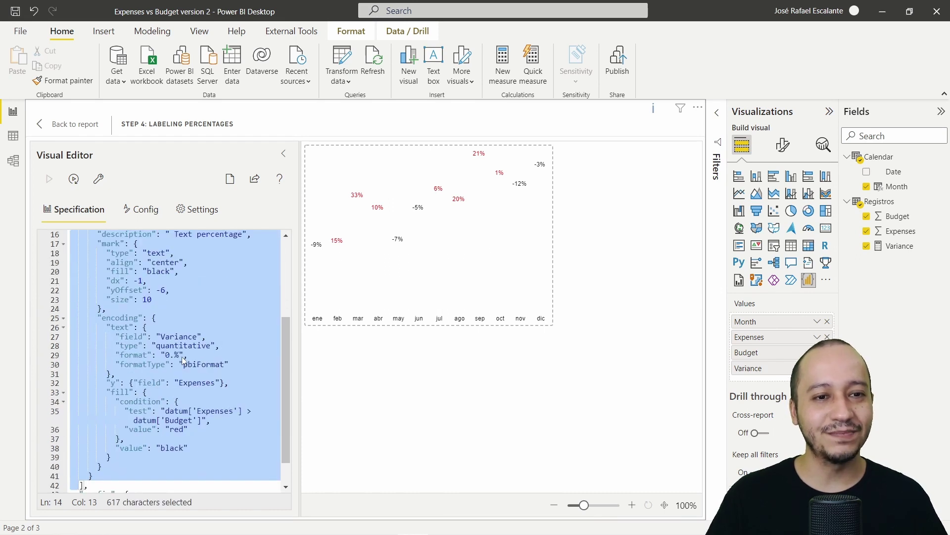
scroll(191, 304, up, 1)
click(665, 505)
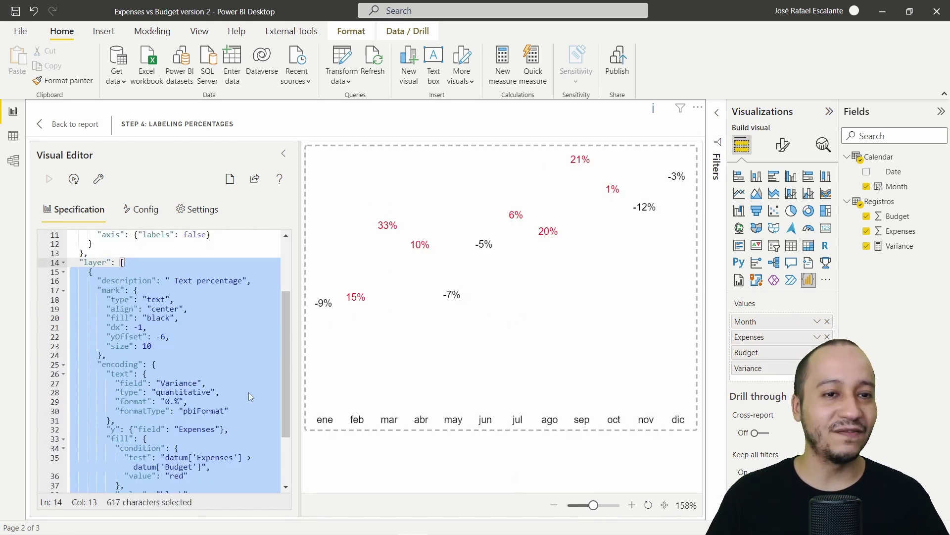
Step: Examine the text mark of the percentage layer: its type, alignment, fill, dx, yOffset and size properties
click(180, 328)
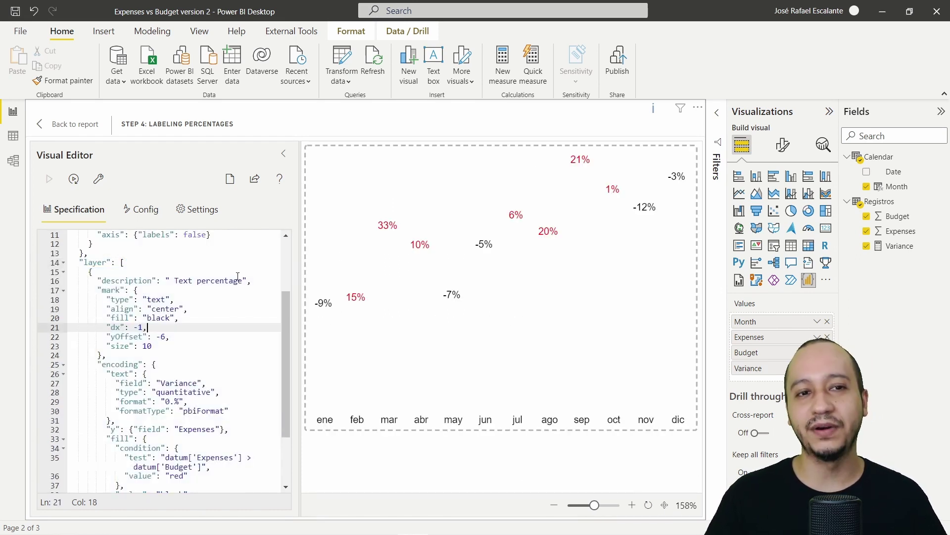
double_click(156, 300)
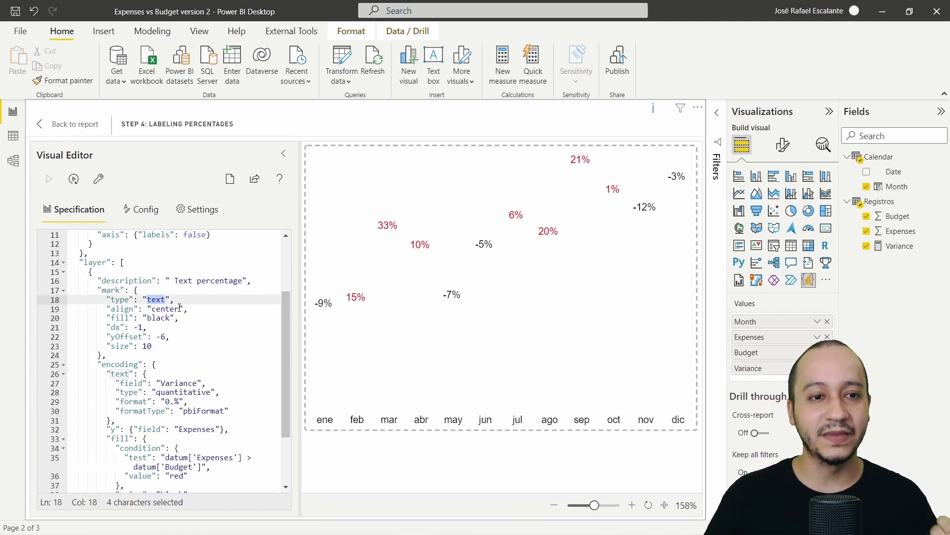
click(170, 309)
click(167, 318)
double_click(167, 318)
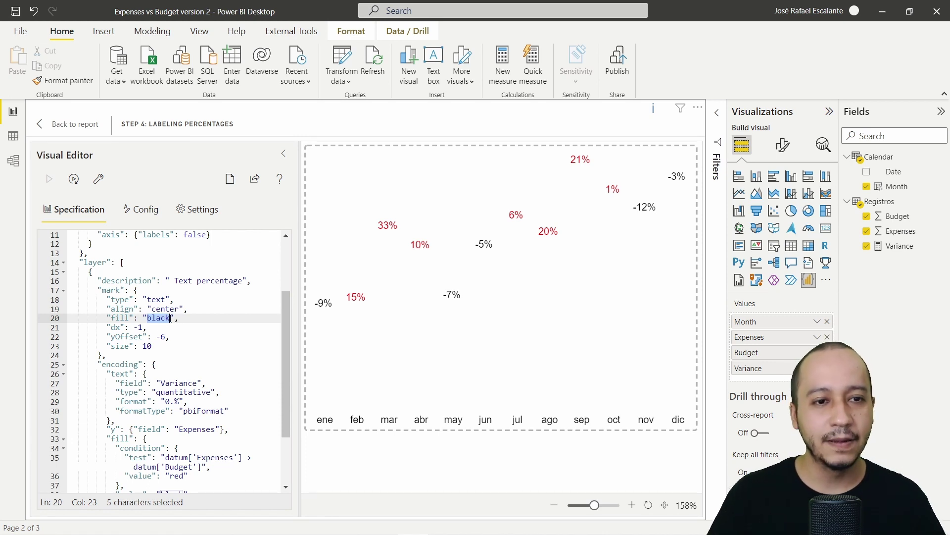
click(145, 327)
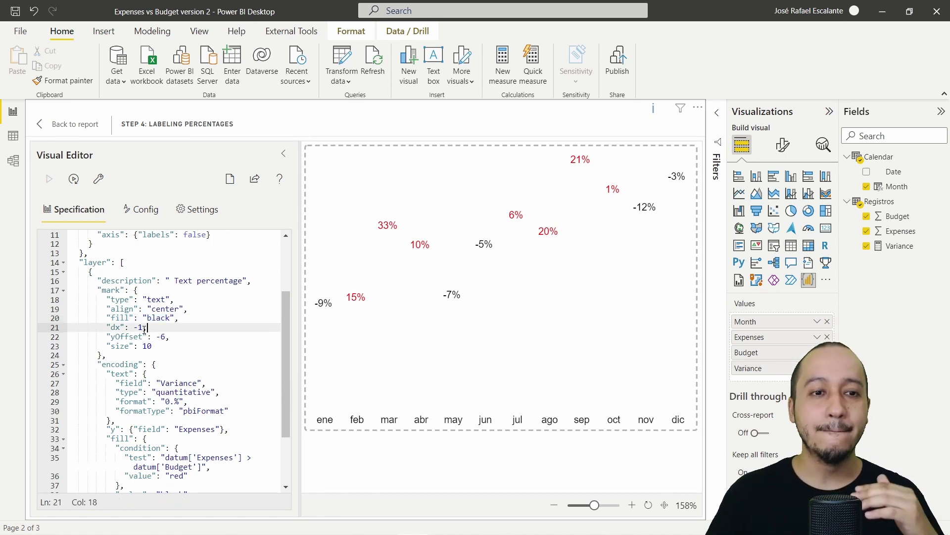
text(,)
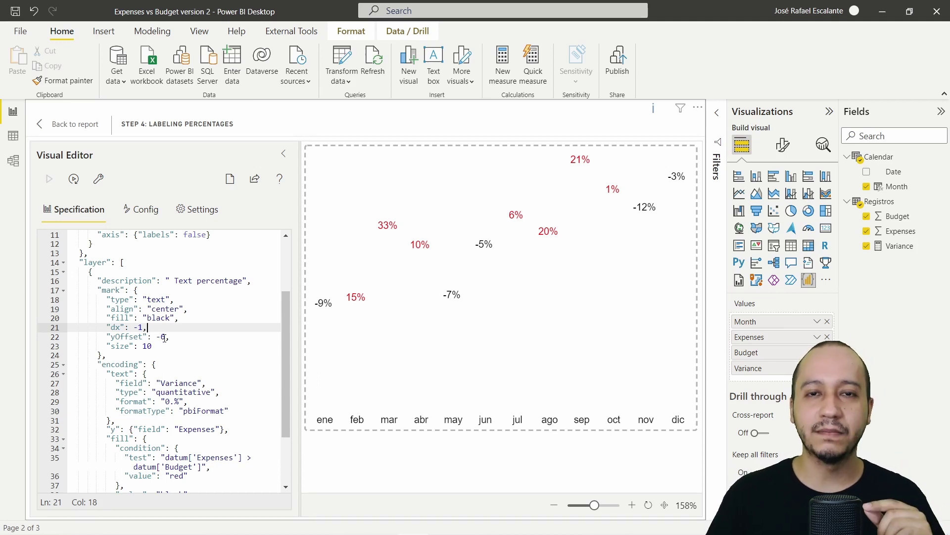
double_click(147, 346)
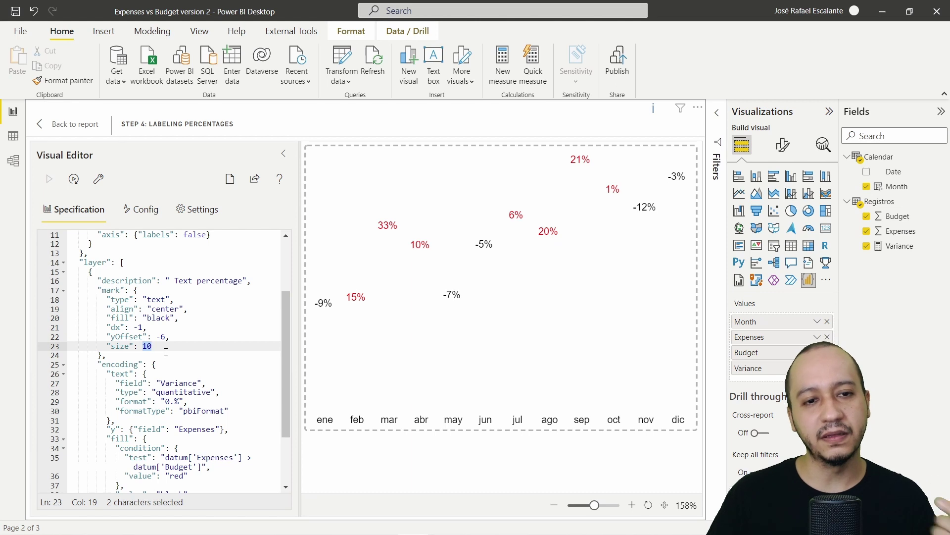
Step: Examine the text encoding of the percentage layer, including its Variance field, quantitative type, format and formatType
scroll(165, 373, down, 3)
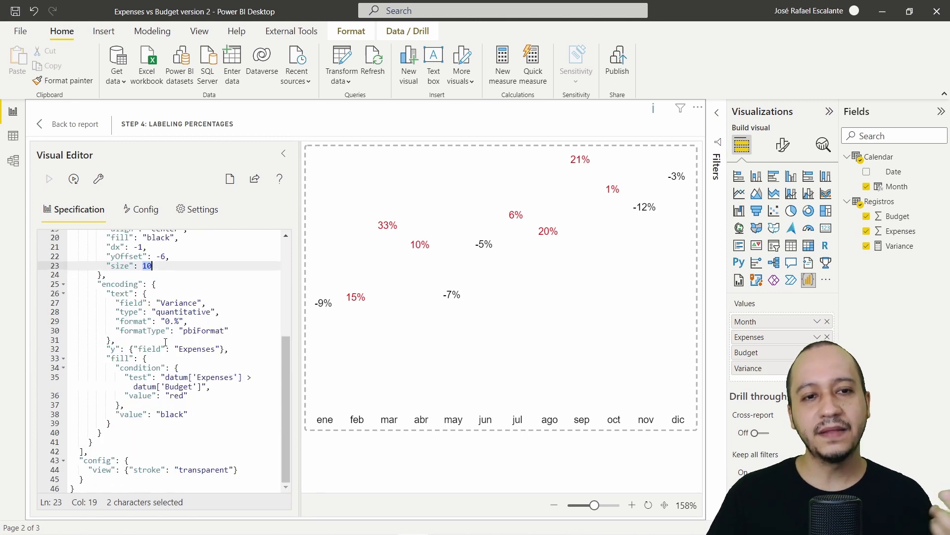
click(185, 303)
double_click(188, 302)
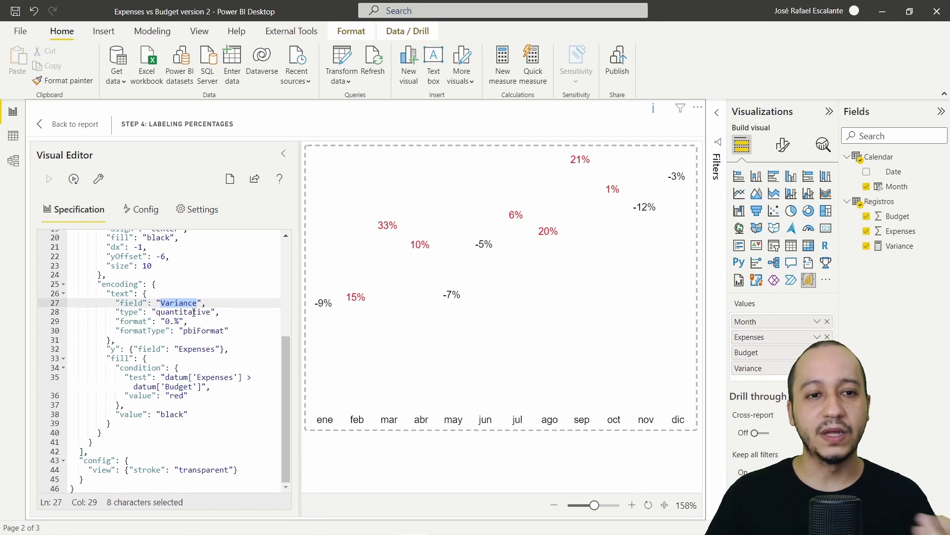
click(194, 312)
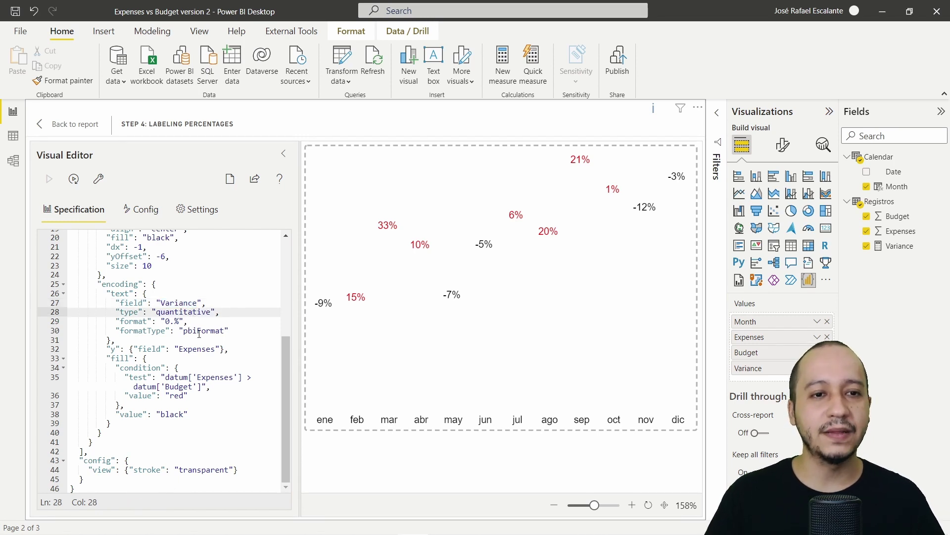
drag(238, 329, 113, 335)
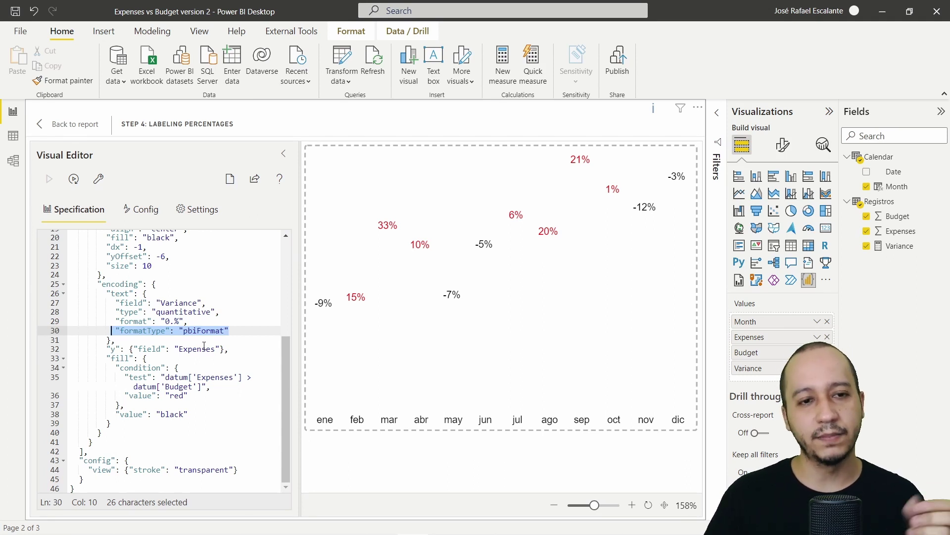
Step: Examine the percentage labels' fill condition, its Expenses versus Budget test and both color values, and return to the report
click(132, 421)
key(ctrl+shift+p)
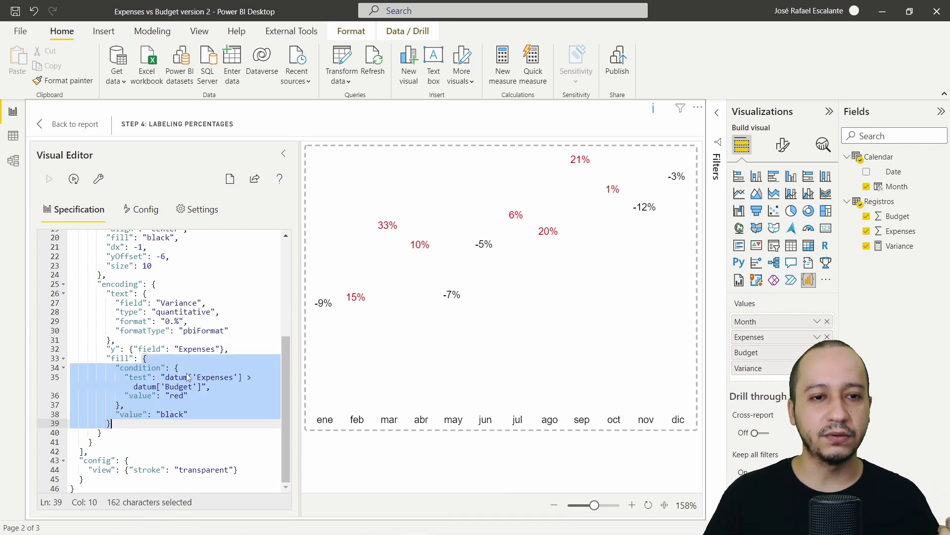
click(213, 380)
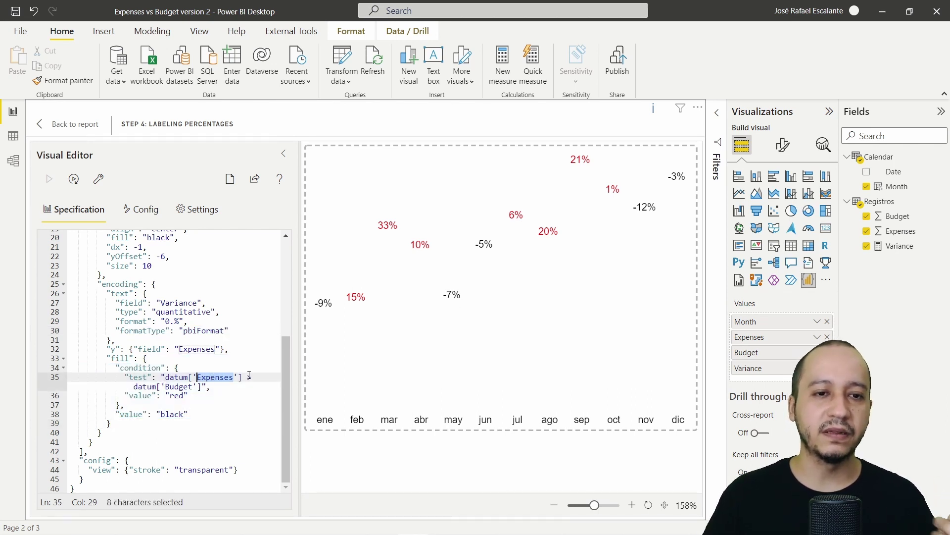
drag(246, 377, 252, 378)
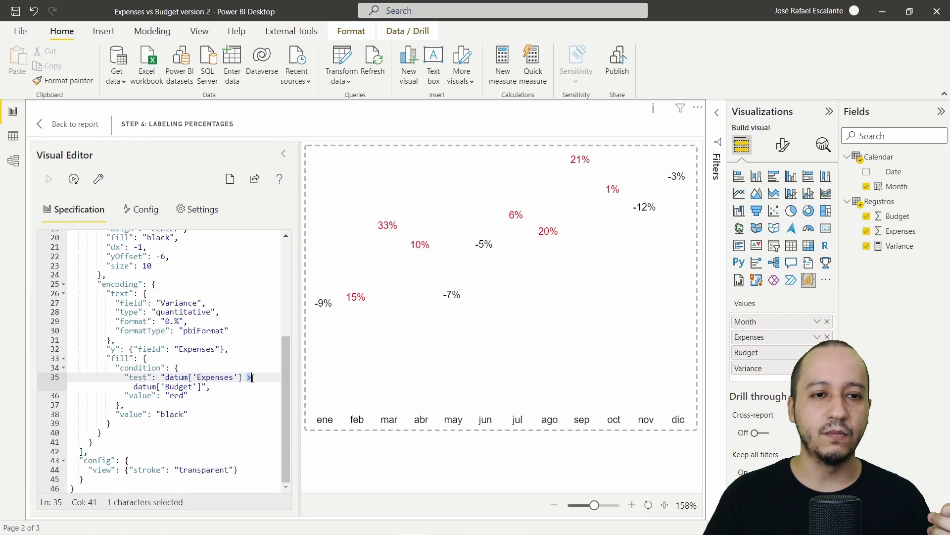
double_click(180, 386)
double_click(178, 395)
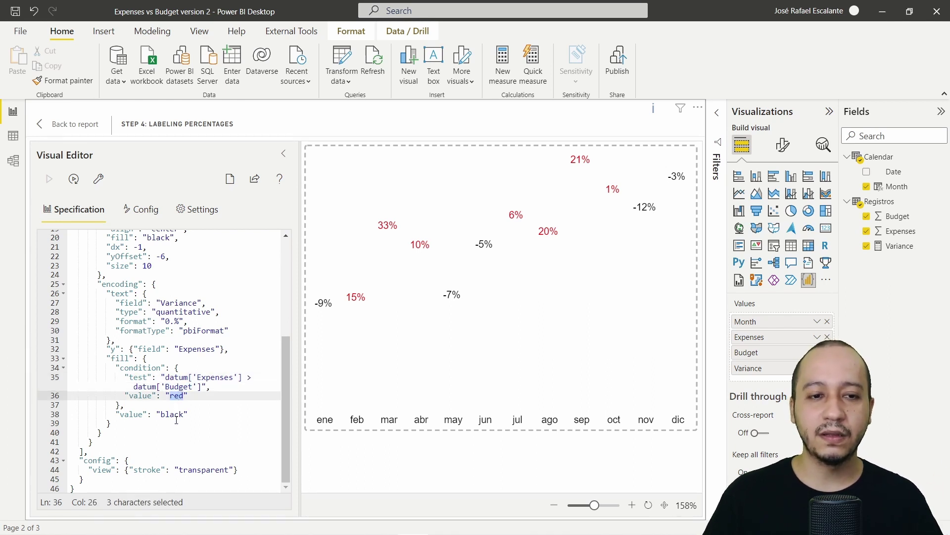
click(175, 416)
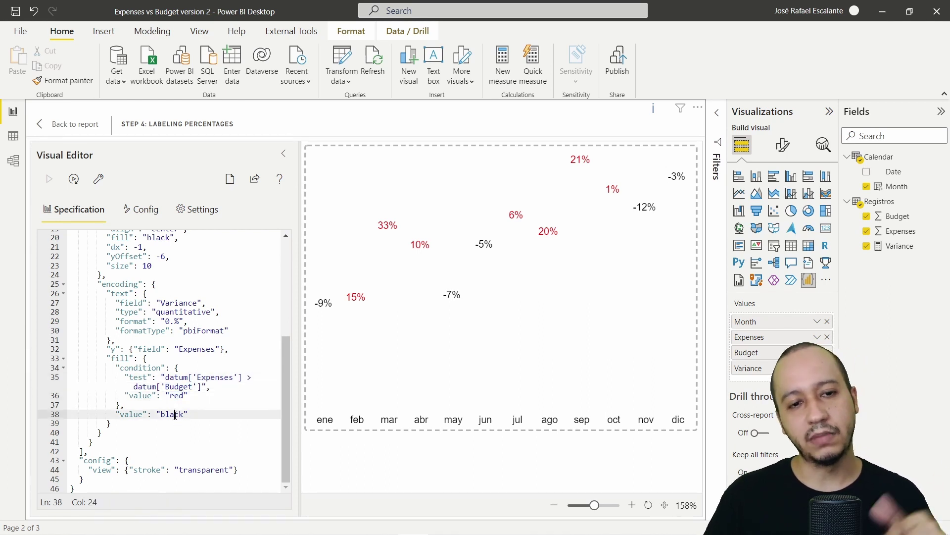
click(86, 131)
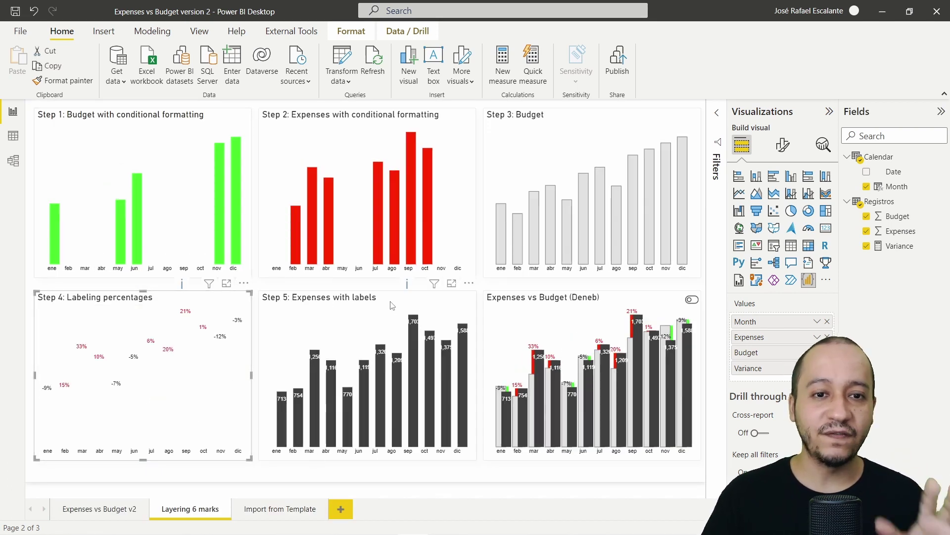
Step: Open the Step 5: Expenses with labels visual for editing in Deneb, with automatic applying of changes on and the preview fitted
click(392, 306)
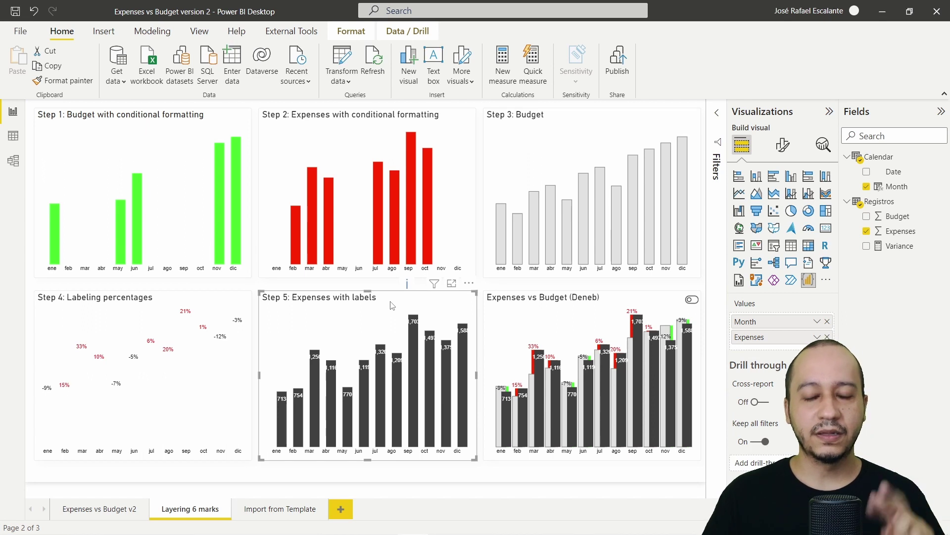
click(469, 283)
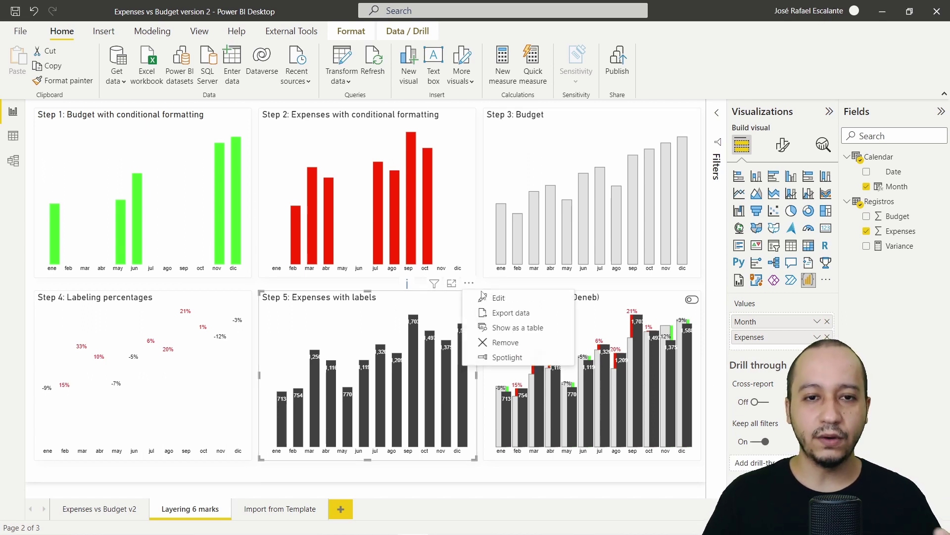
click(498, 300)
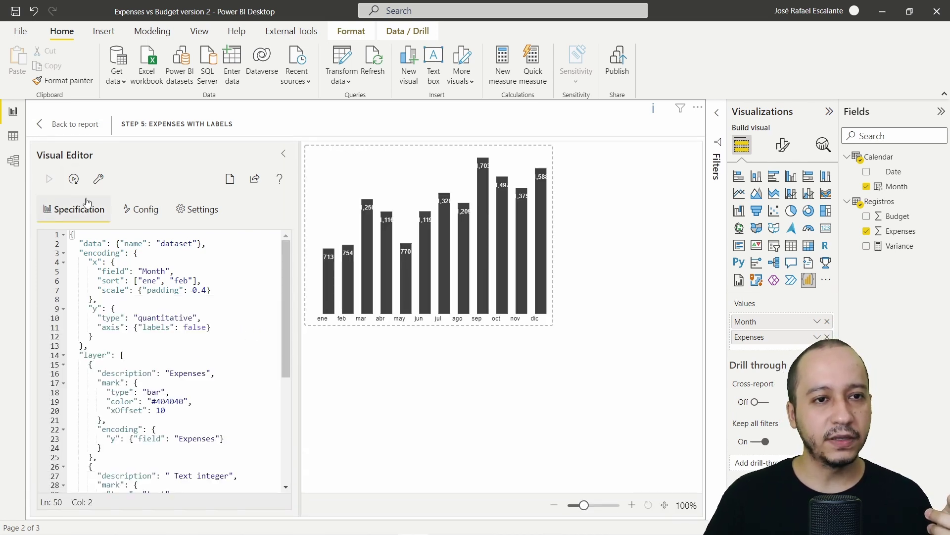
click(73, 179)
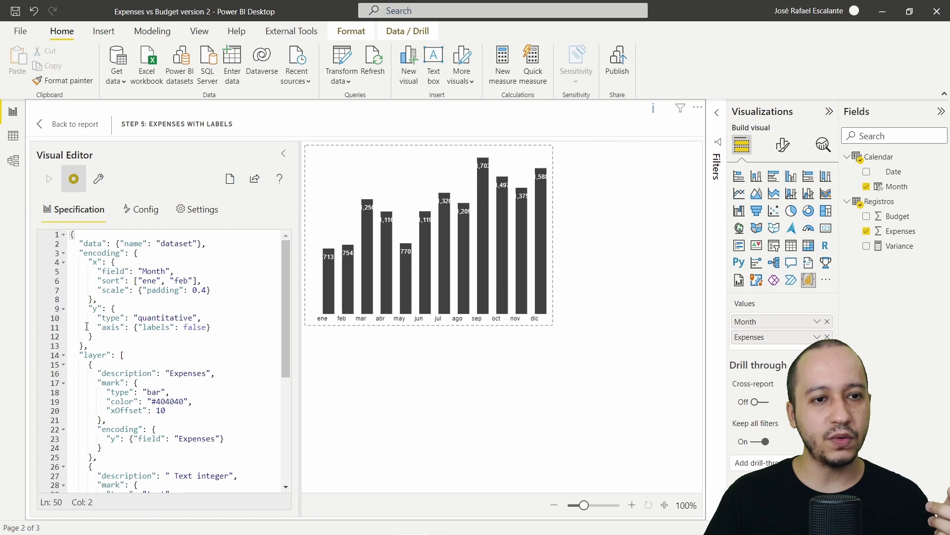
double_click(83, 346)
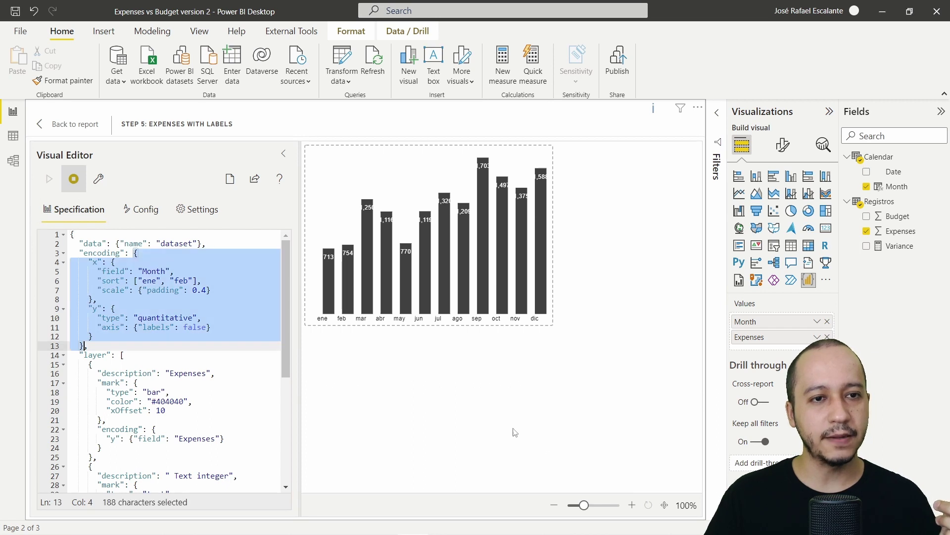
click(665, 505)
Step: Examine the Expenses bar layer in the Step 5 specification, focusing on its color and xOffset properties
scroll(185, 304, down, 3)
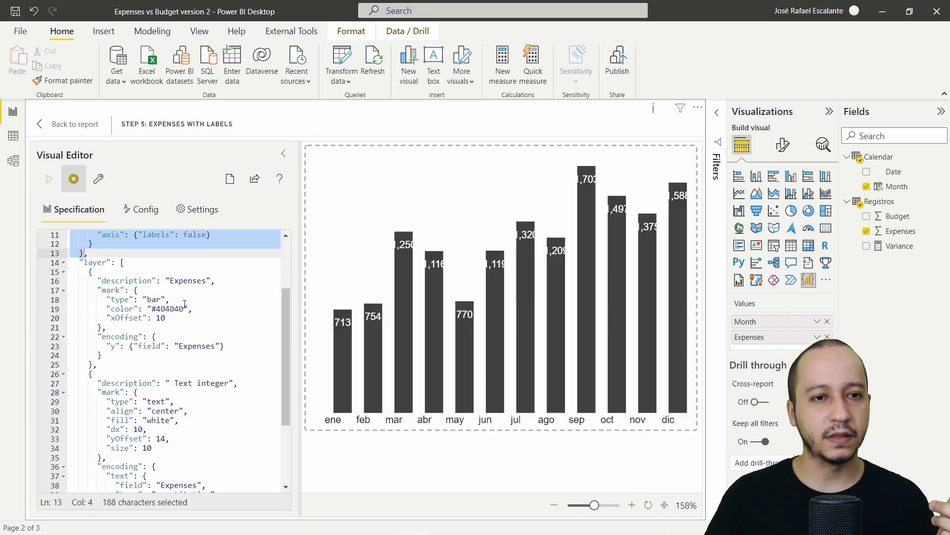
double_click(94, 364)
double_click(171, 309)
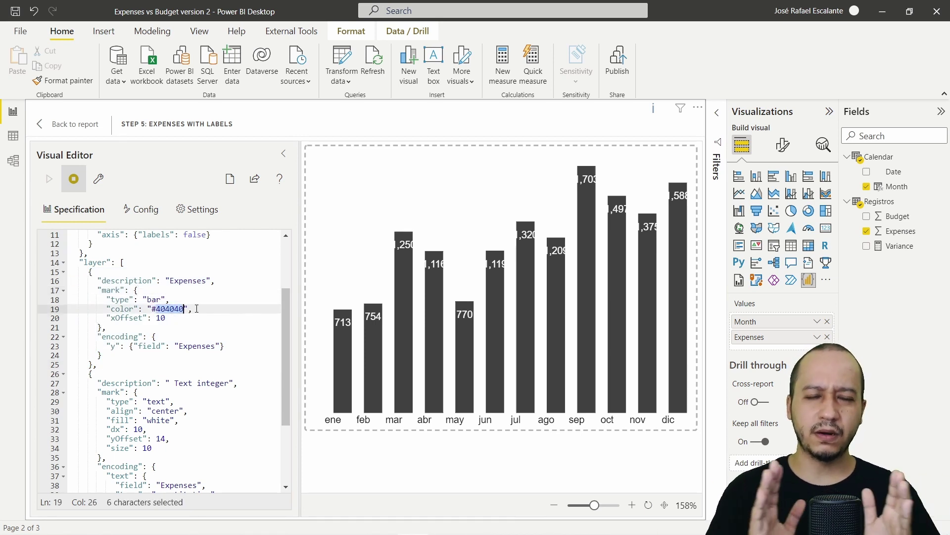
triple_click(170, 319)
click(170, 318)
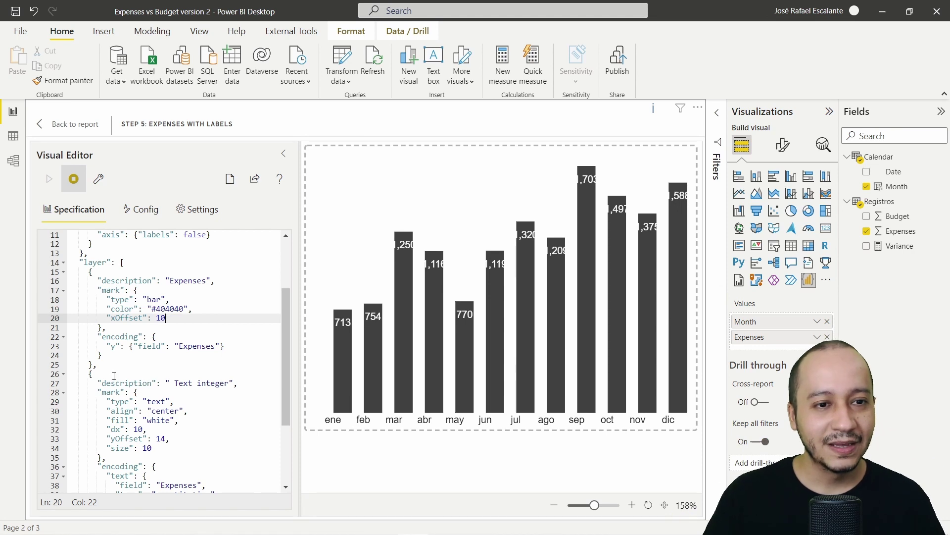
Step: Examine the encoding block of the Expenses bar layer, focusing on the field assigned to its y channel
double_click(102, 355)
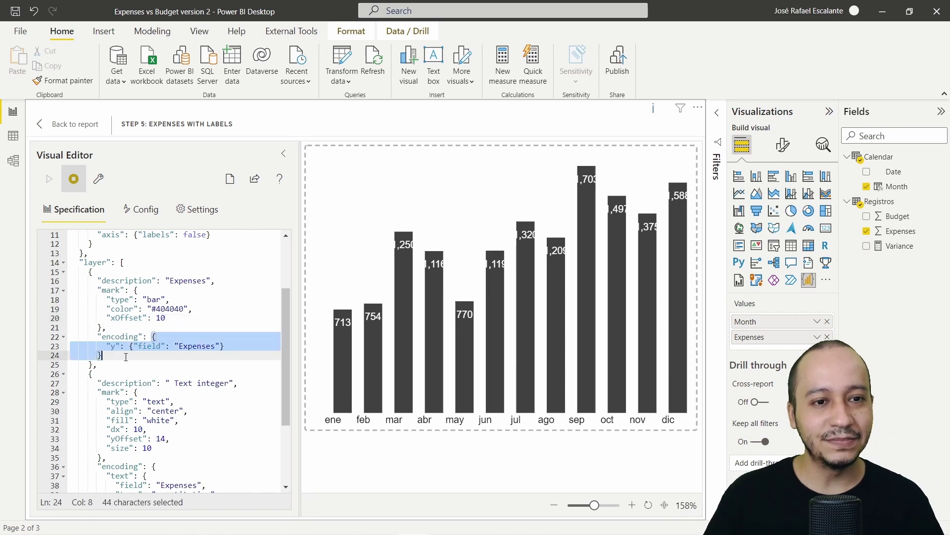
double_click(207, 346)
scroll(207, 350, down, 3)
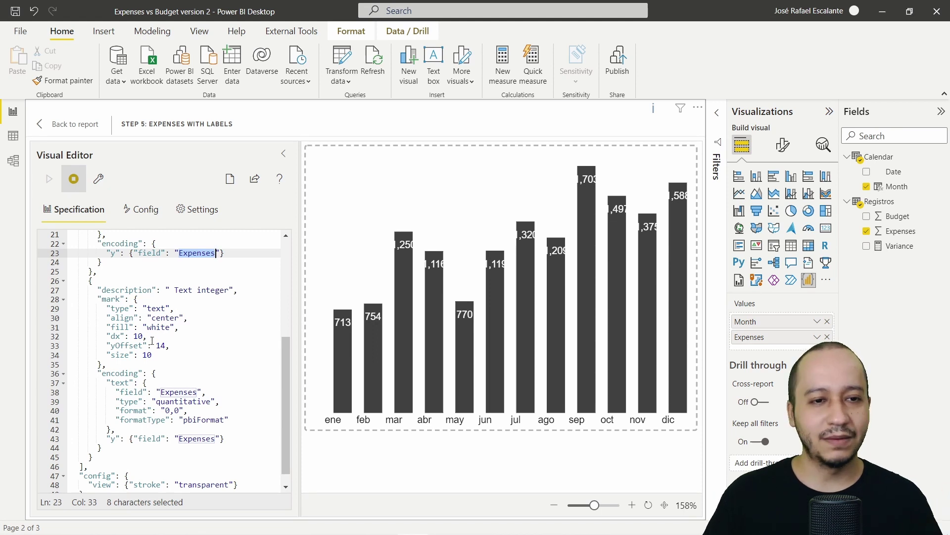
Step: Examine the Text integer layer of the Step 5 specification, including its mark and encoding, and return to the report
scroll(174, 342, down, 1)
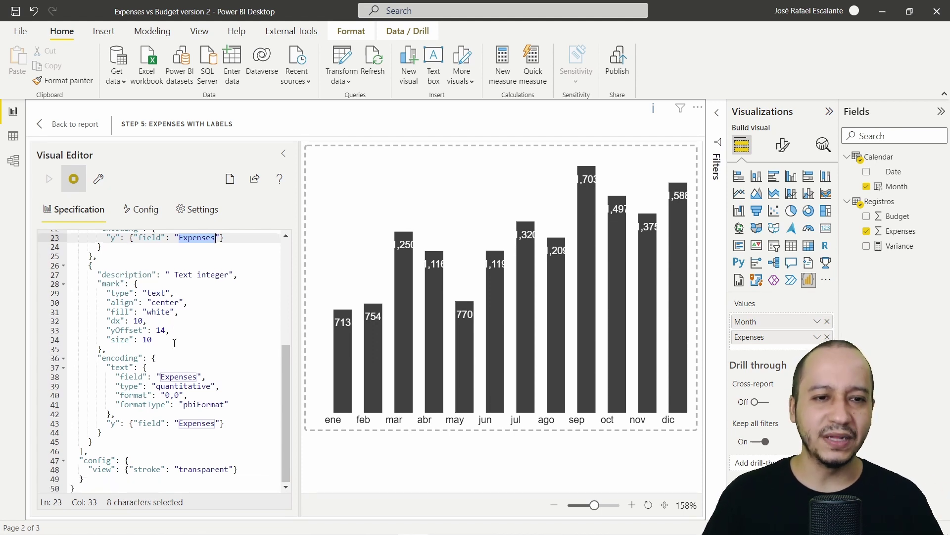
click(120, 436)
key(shift+alt+Right)
key(shift+alt+Right)
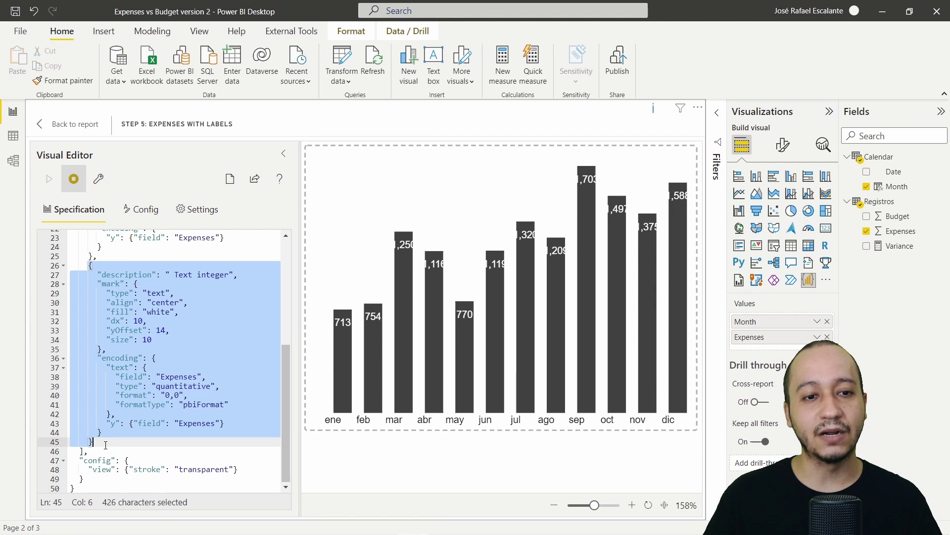
click(117, 438)
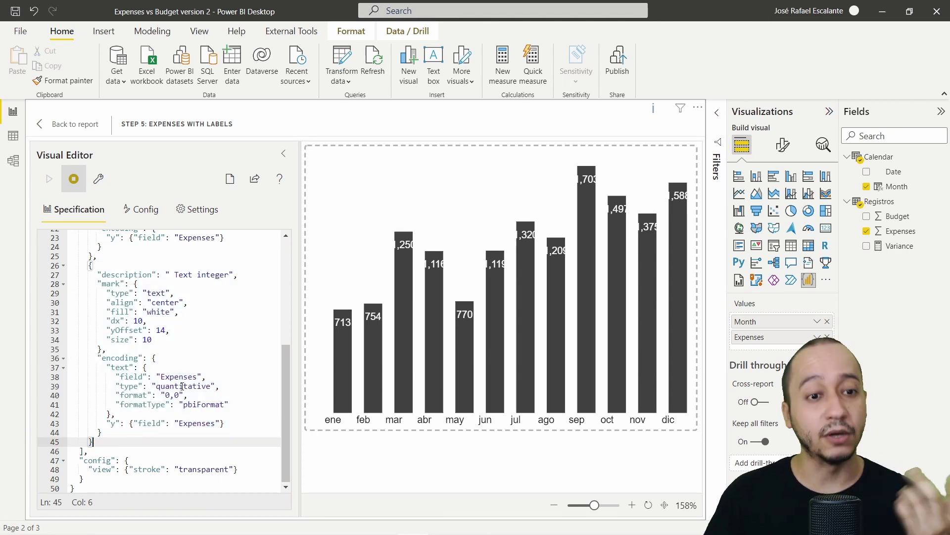
click(226, 421)
click(64, 122)
click(350, 484)
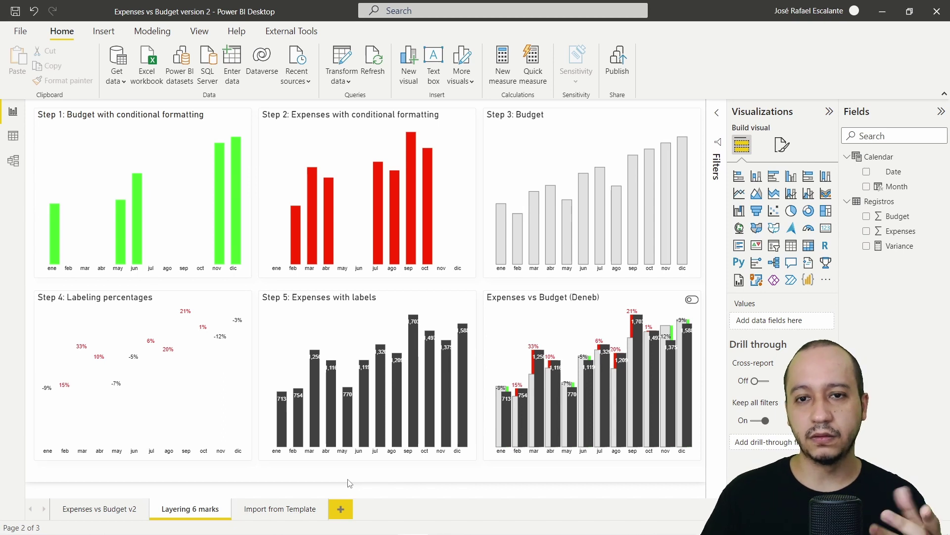
Step: Review the Step 1, Step 2 and Step 5 visuals on the Layering 6 marks page as parts of the final chart
click(83, 137)
click(357, 148)
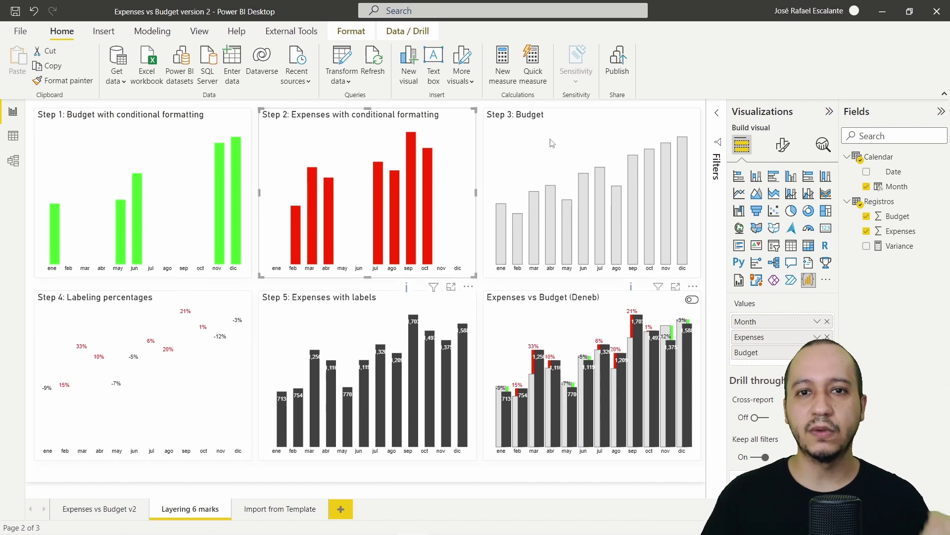
click(317, 329)
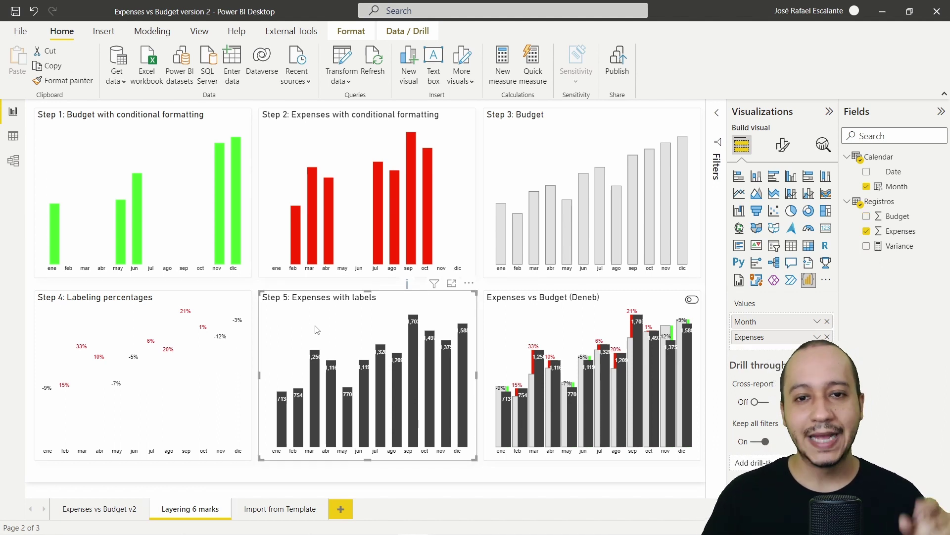
Step: Open the Expenses vs Budget (Deneb) visual on the Expenses vs Budget v2 page for editing in Deneb and fit its preview
click(118, 510)
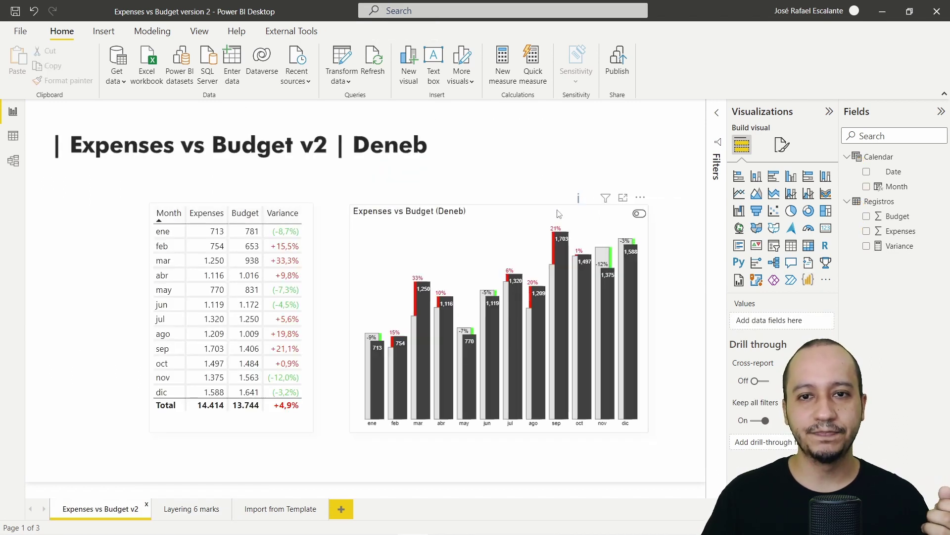
click(640, 197)
click(668, 211)
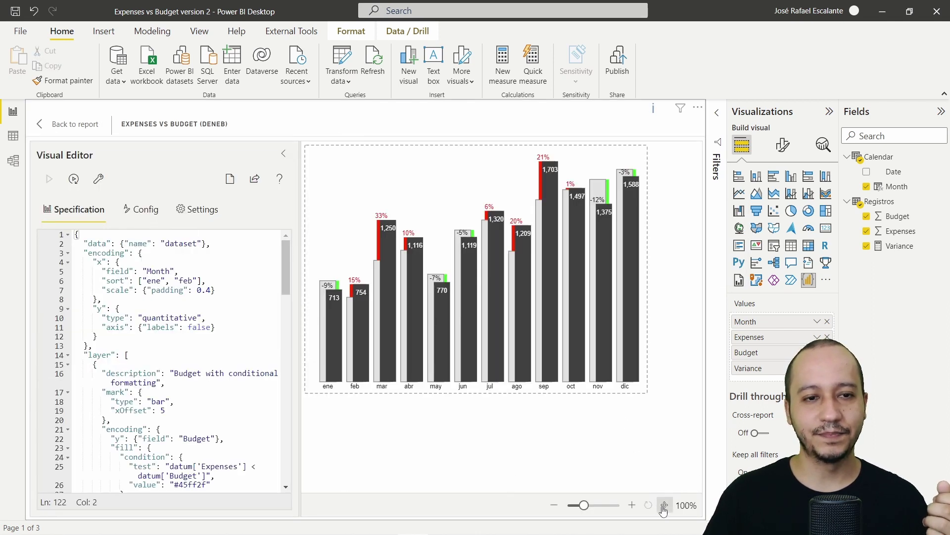
click(664, 504)
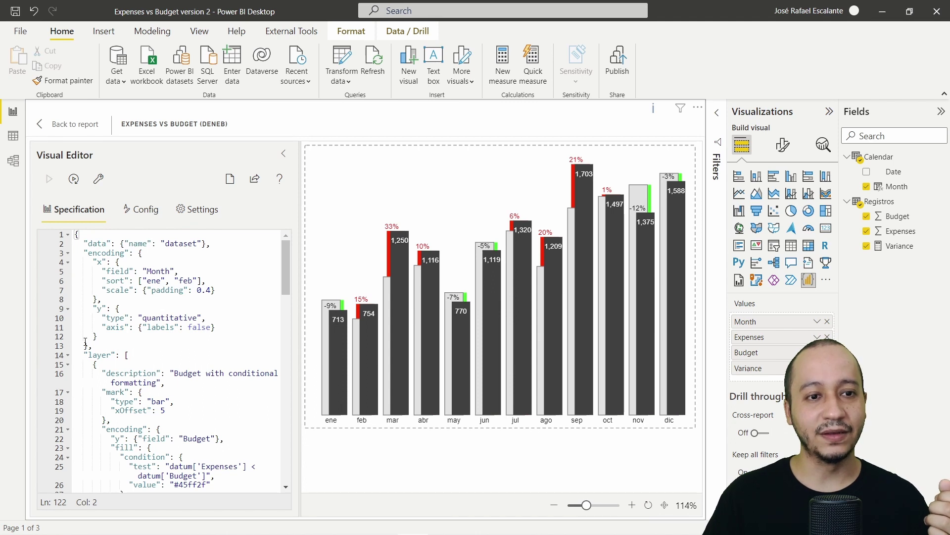
Step: Examine the shared x and y encoding block of the full specification, and collapse and re-expand the layer array
double_click(88, 345)
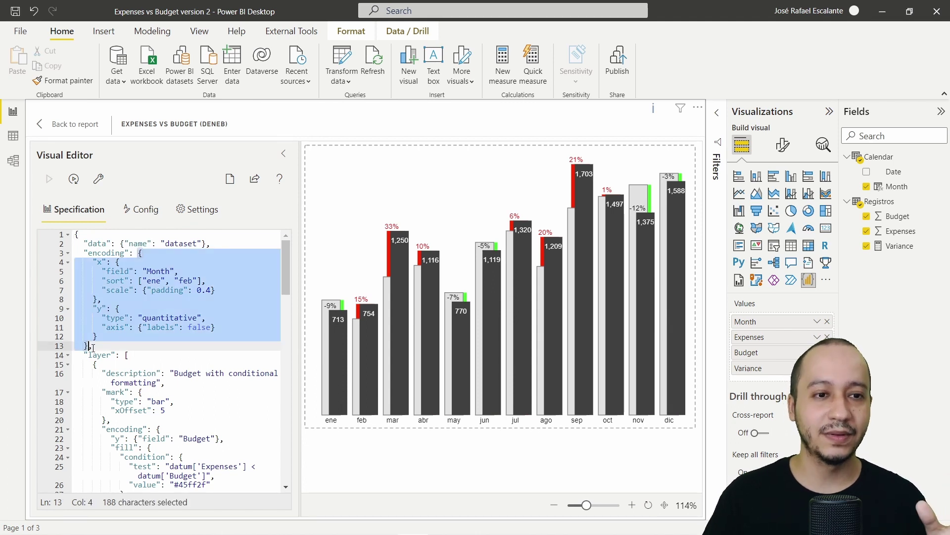
click(68, 355)
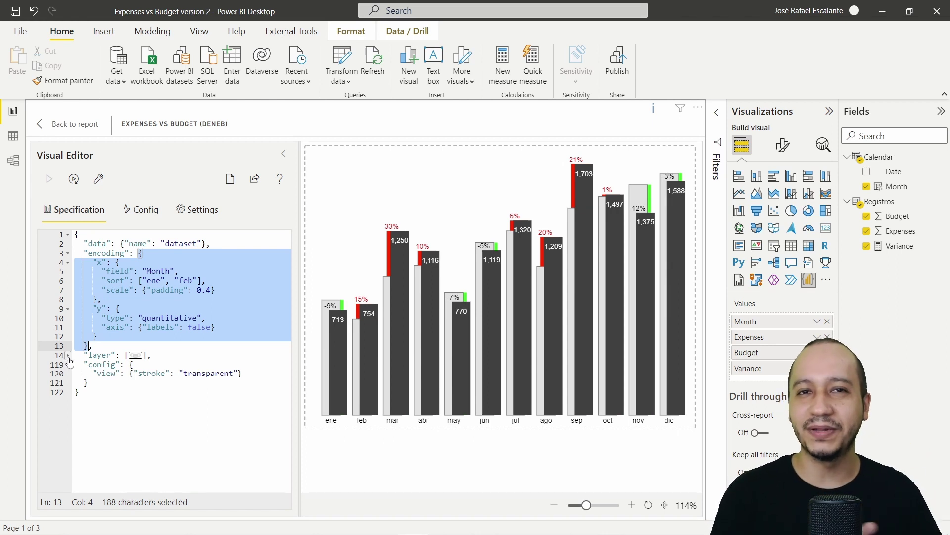
click(68, 355)
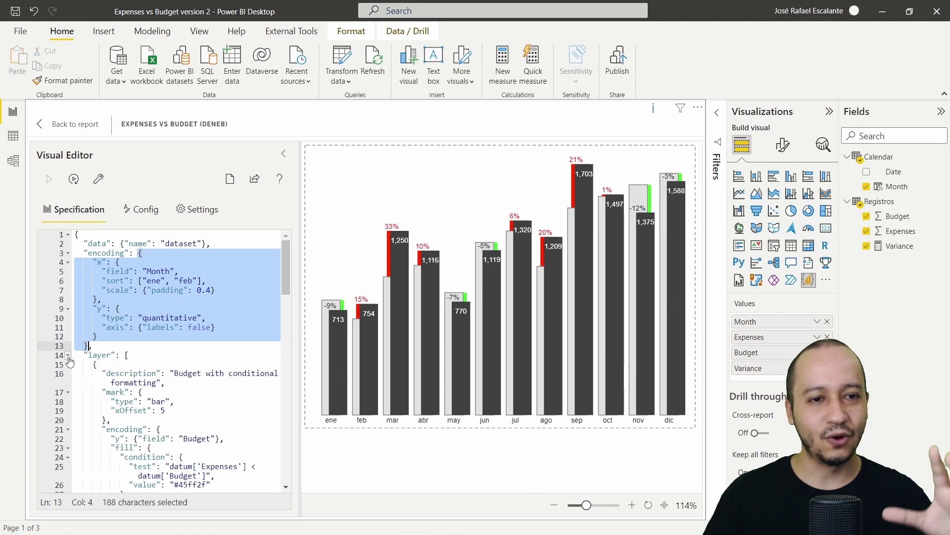
Step: Examine the start of the layer array and its first mark, Budget with conditional formatting
drag(113, 365, 75, 355)
click(130, 355)
click(96, 365)
drag(94, 364, 75, 355)
scroll(122, 394, down, 5)
scroll(122, 395, up, 2)
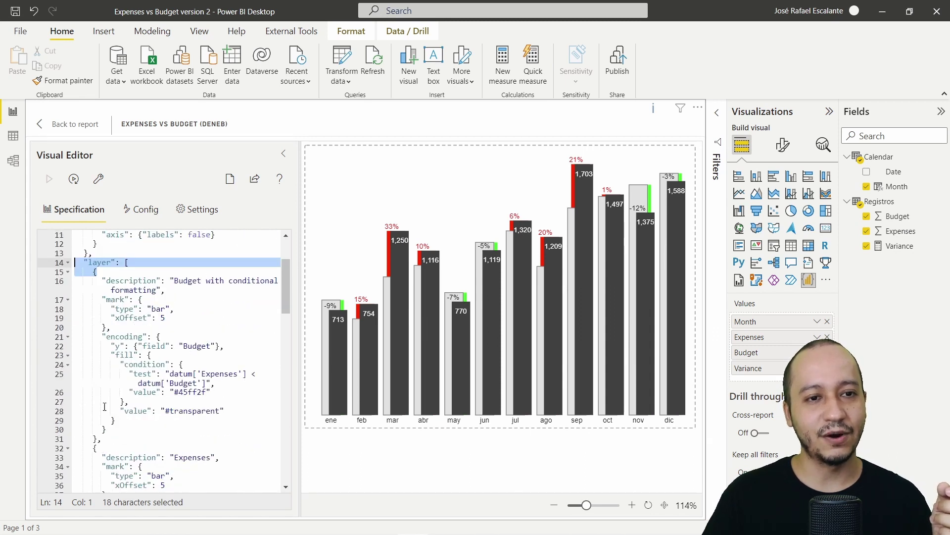
shift+click(97, 441)
Step: Examine the Expenses bar layer with conditional fill and the plain Budget bar layer in the full specification
scroll(99, 376, down, 8)
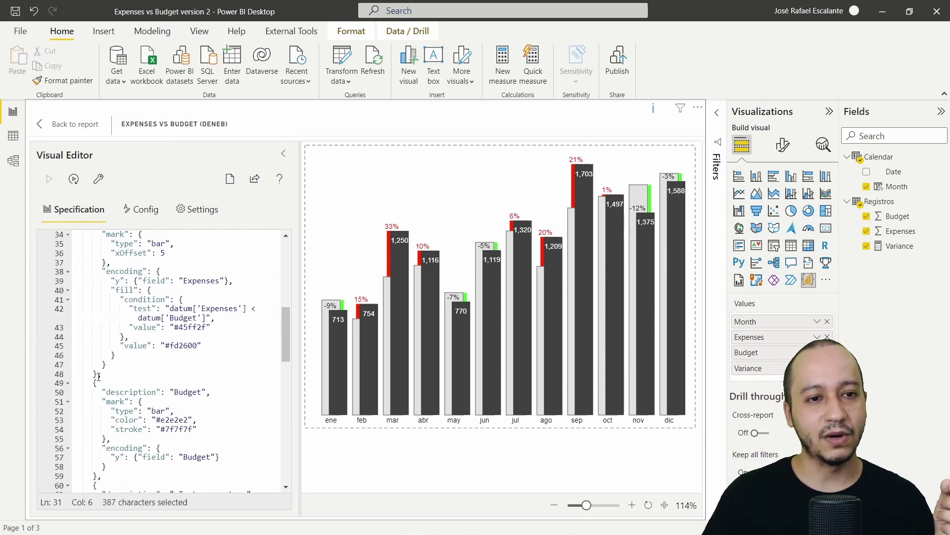
shift+click(98, 374)
scroll(101, 376, down, 6)
scroll(104, 366, up, 2)
scroll(104, 365, up, 3)
click(98, 429)
double_click(98, 429)
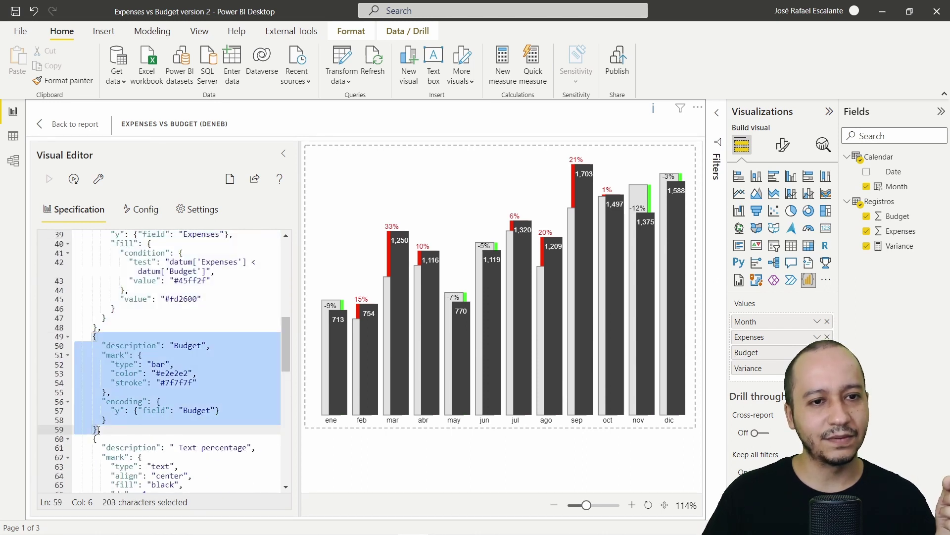
Step: Examine the complete Text percentage layer of the full specification, from its mark properties to its conditional fill
scroll(142, 391, down, 6)
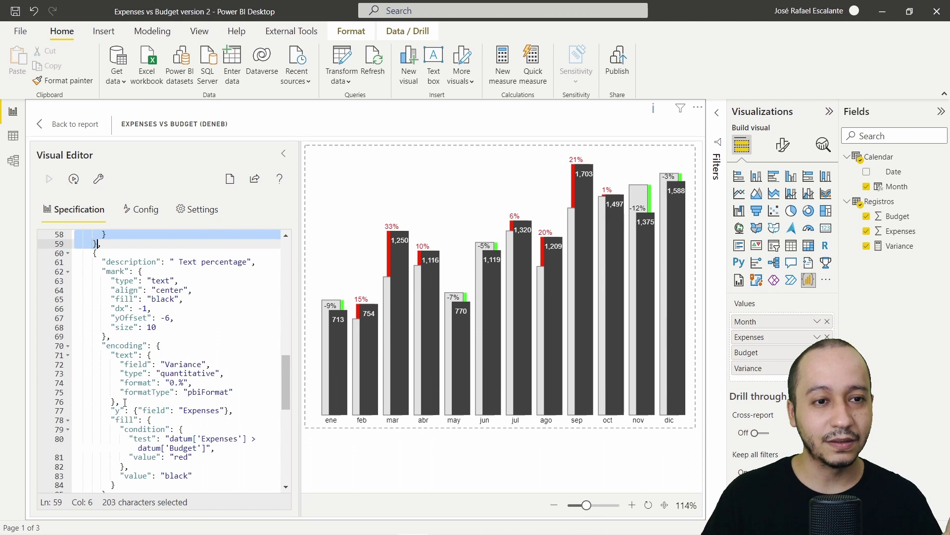
scroll(125, 401, down, 2)
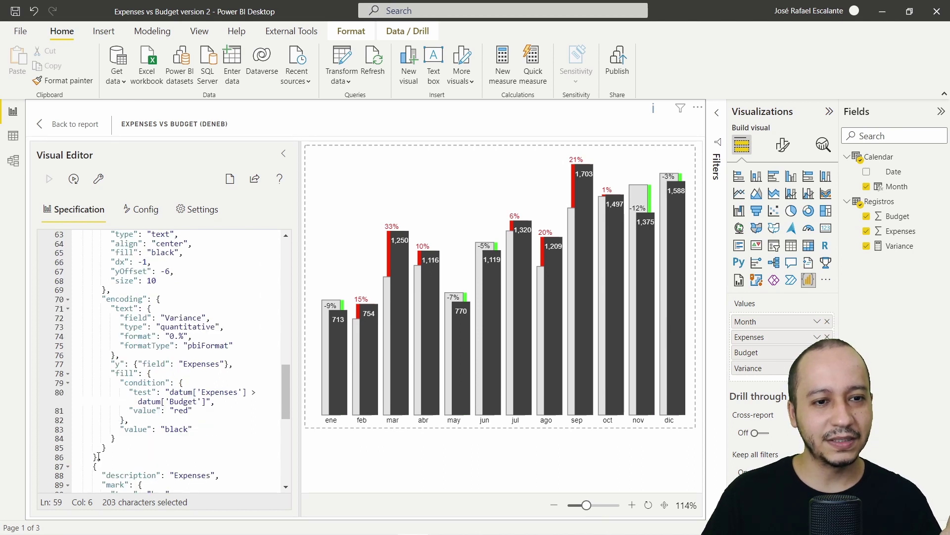
double_click(96, 456)
scroll(107, 440, up, 3)
Step: Examine the dark Expenses bar layer and the Text integer layer that close the layer array
scroll(111, 432, down, 10)
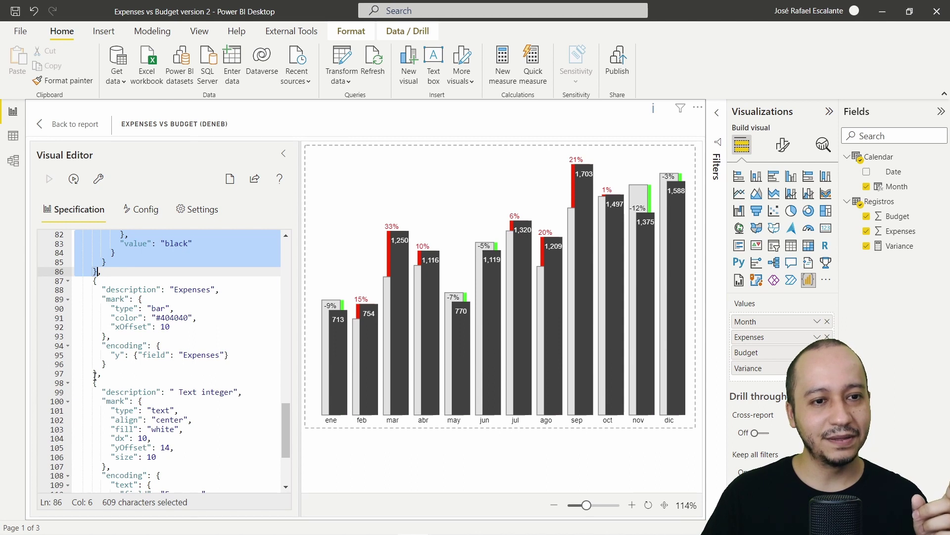
double_click(96, 375)
scroll(107, 427, down, 4)
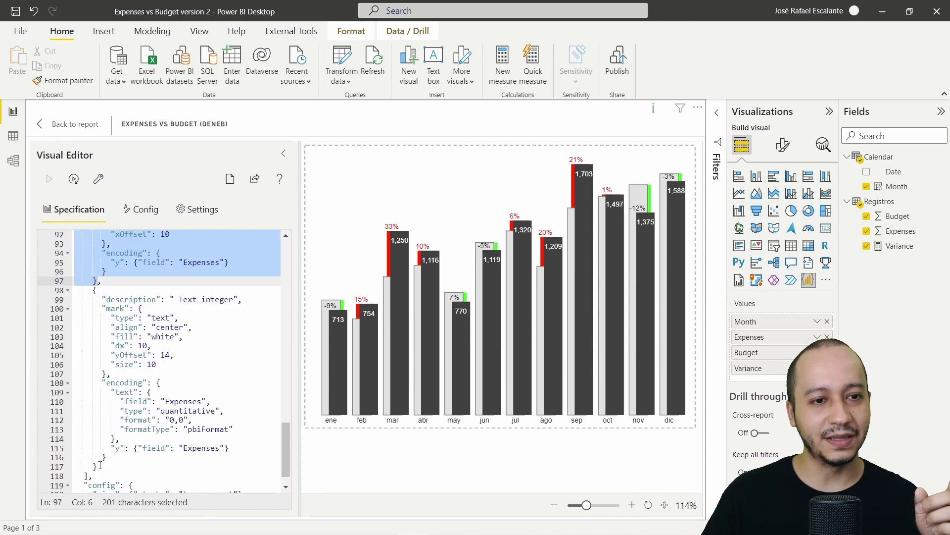
double_click(100, 465)
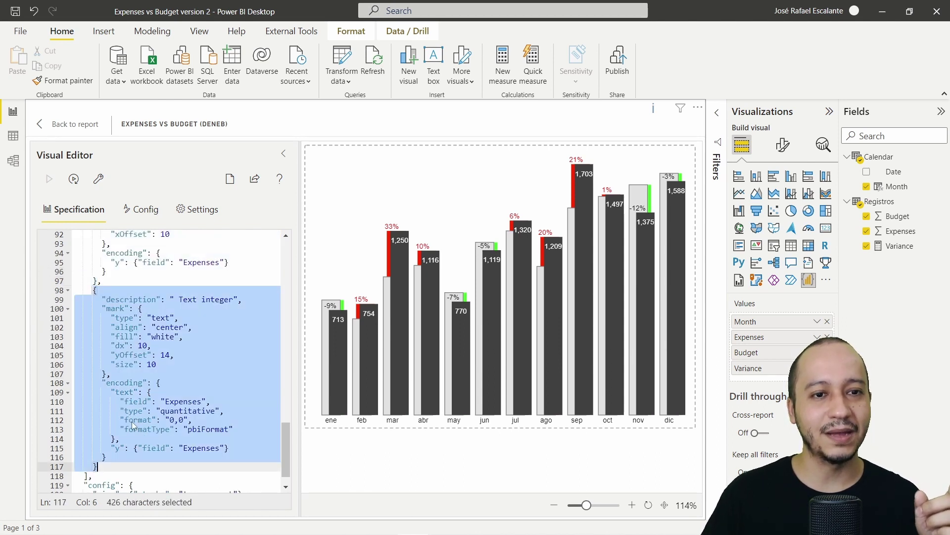
scroll(129, 424, down, 1)
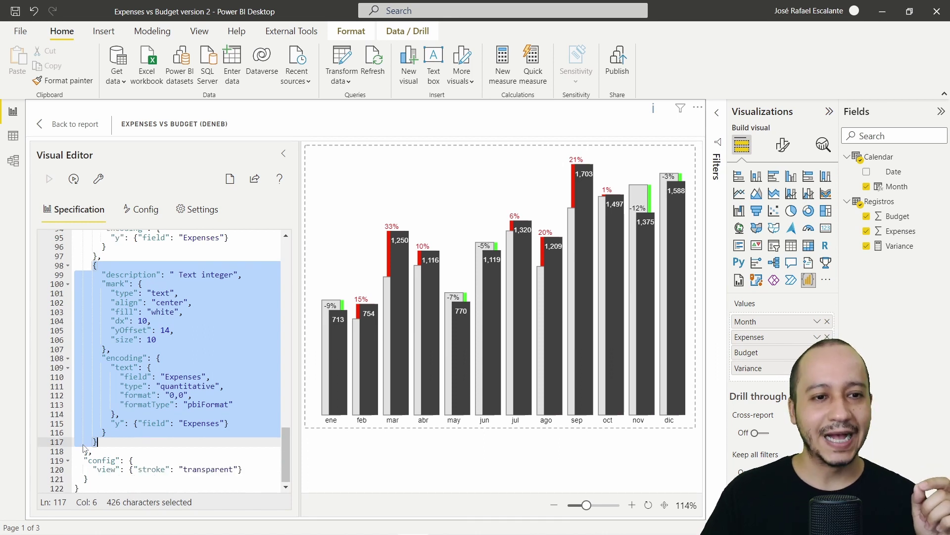
Step: Review the whole layer array from its first to its last mark, and return to the Expenses vs Budget v2 report page
double_click(88, 450)
scroll(139, 412, up, 20)
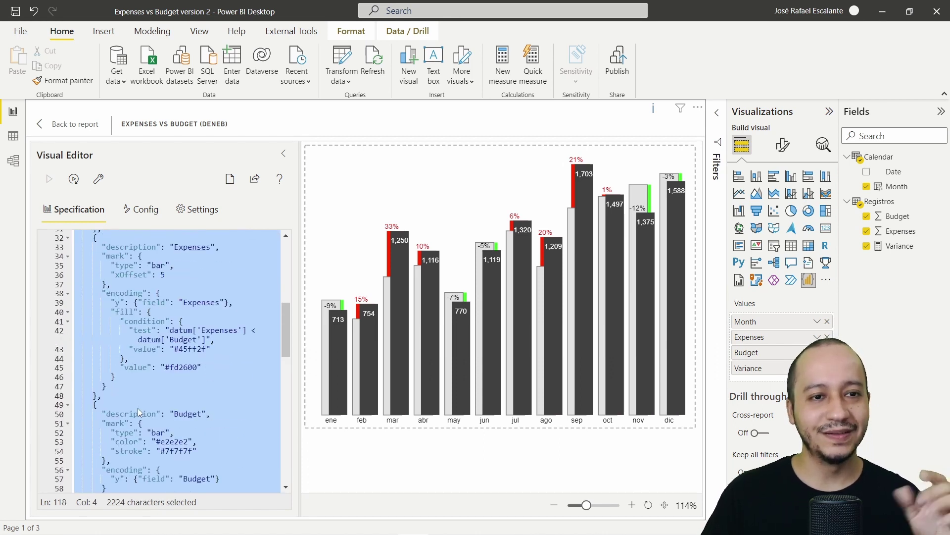
scroll(140, 412, up, 4)
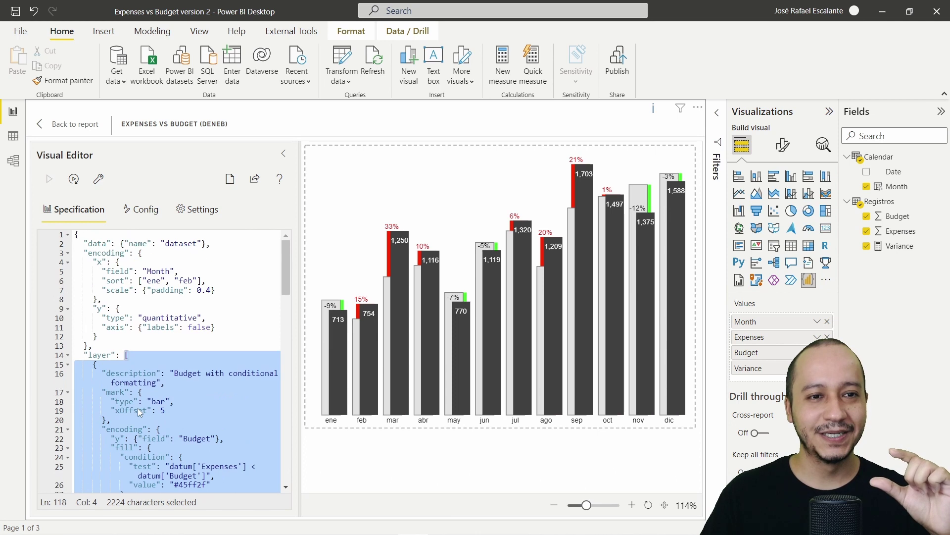
scroll(140, 412, down, 20)
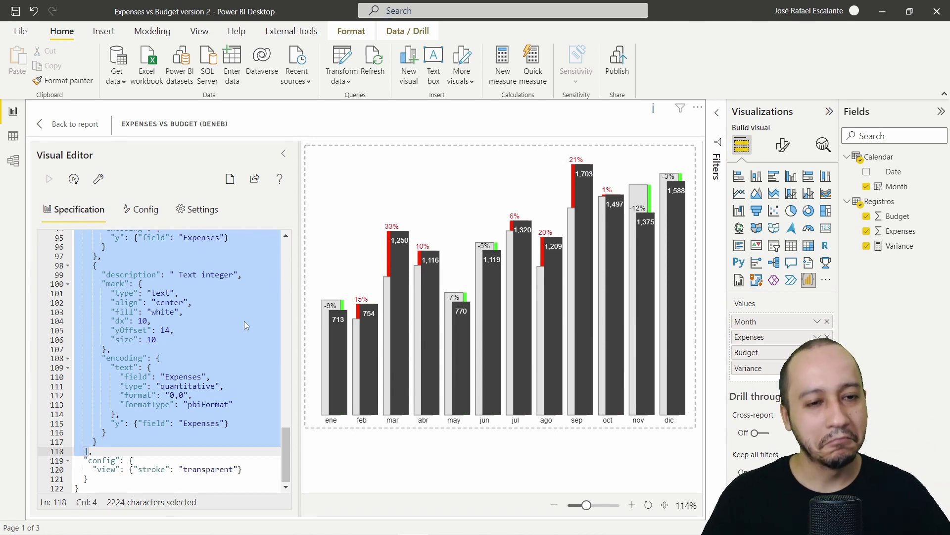
click(76, 125)
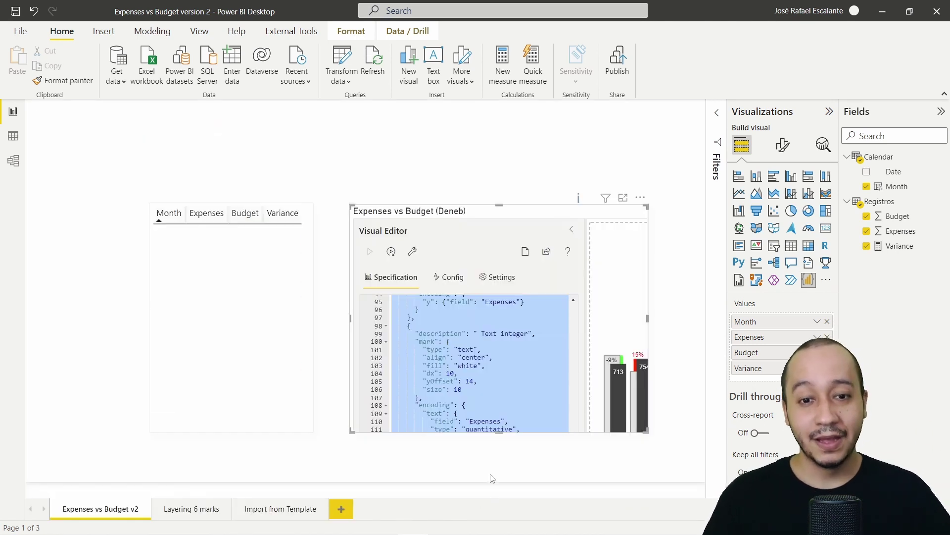
click(478, 448)
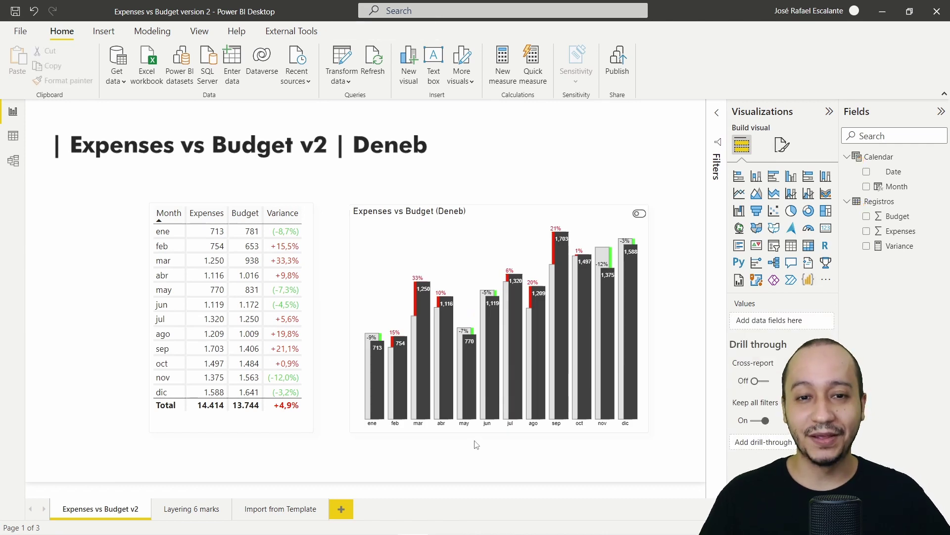